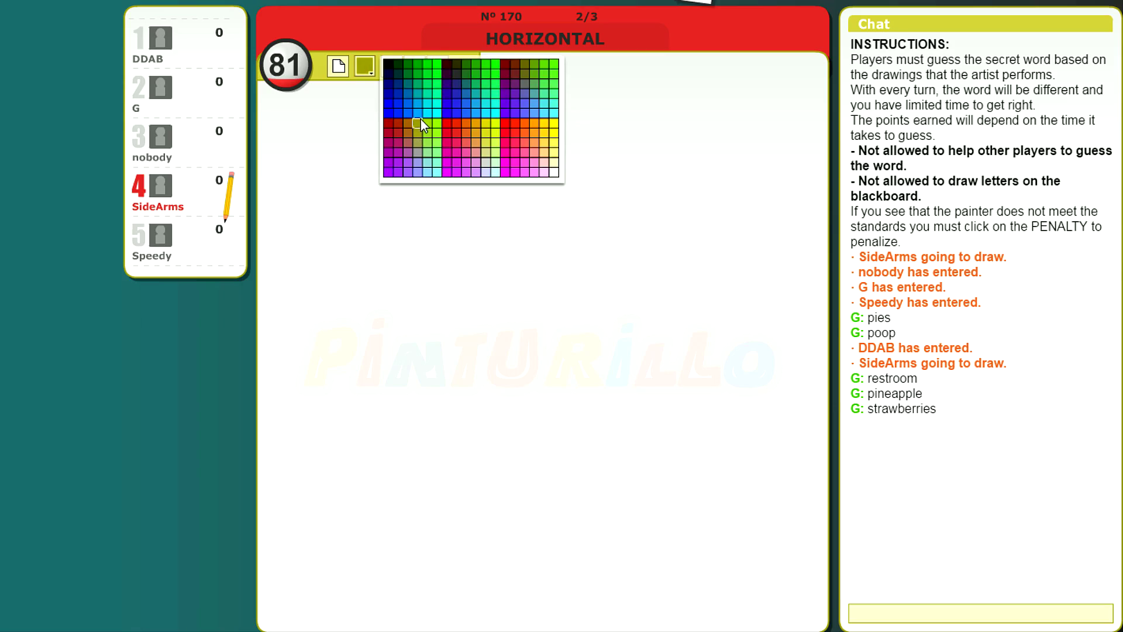
Draw a bright green horizon curve across the canvas
{"action": "left_click", "coordinate": [440, 91]}
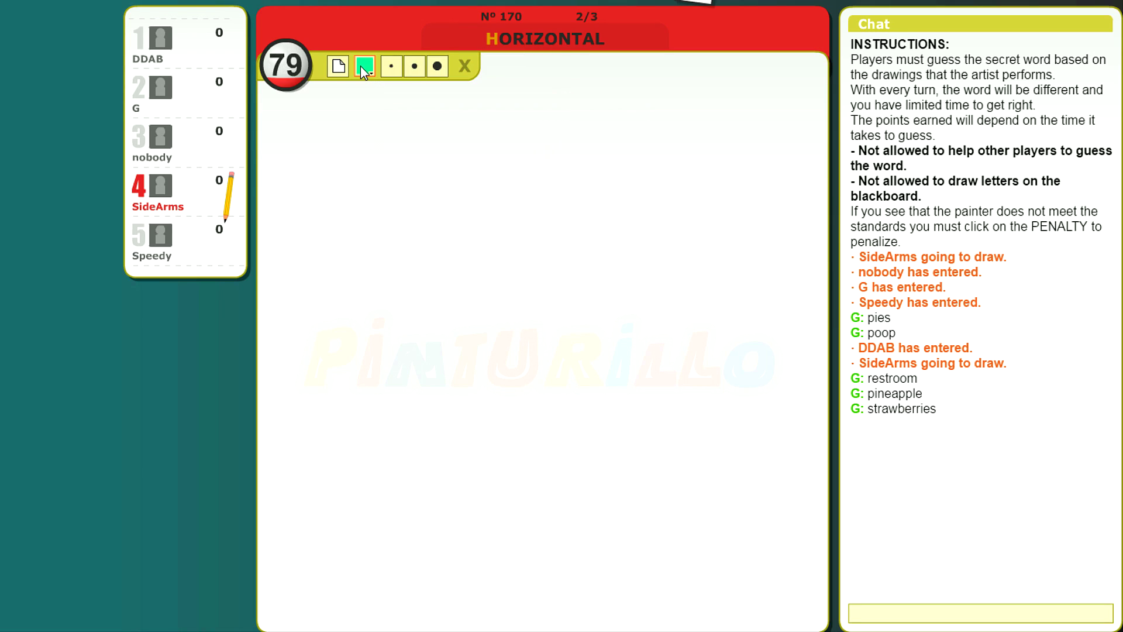
{"action": "left_click", "coordinate": [363, 67]}
{"action": "left_click", "coordinate": [439, 93]}
{"action": "mouse_move", "coordinate": [261, 347]}
{"action": "left_mouse_down"}
{"action": "mouse_move", "coordinate": [301, 323]}
{"action": "mouse_move", "coordinate": [753, 275]}
{"action": "mouse_move", "coordinate": [829, 303]}
{"action": "left_mouse_up"}
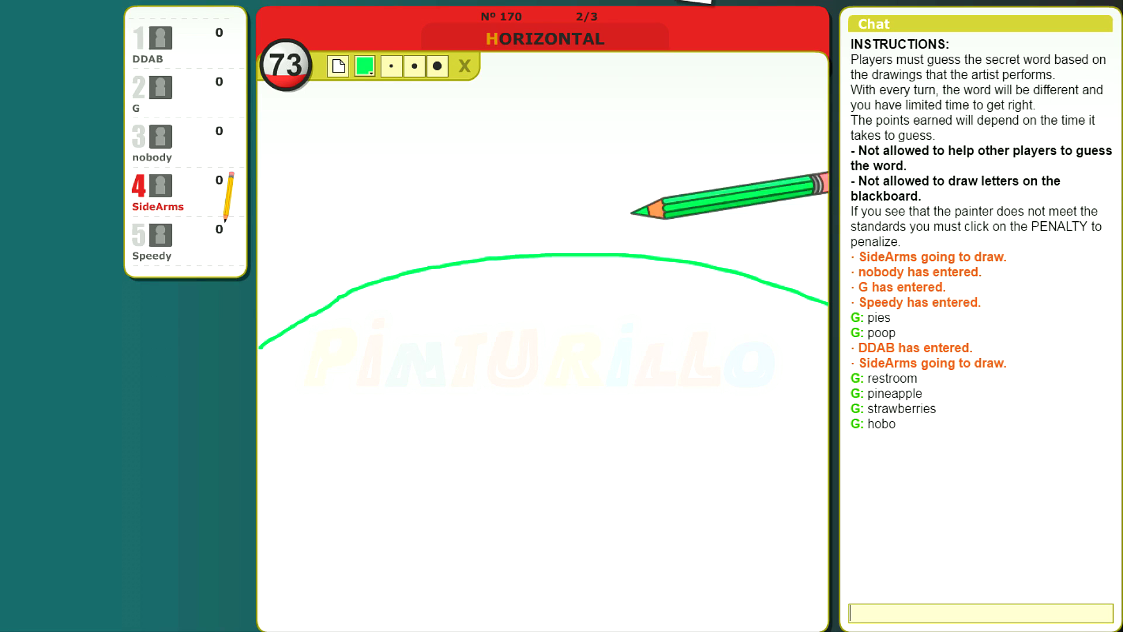
Switch to yellow and draw the sun's arc above the horizon
{"action": "left_click", "coordinate": [364, 68]}
{"action": "left_click", "coordinate": [418, 93]}
{"action": "left_click", "coordinate": [364, 67]}
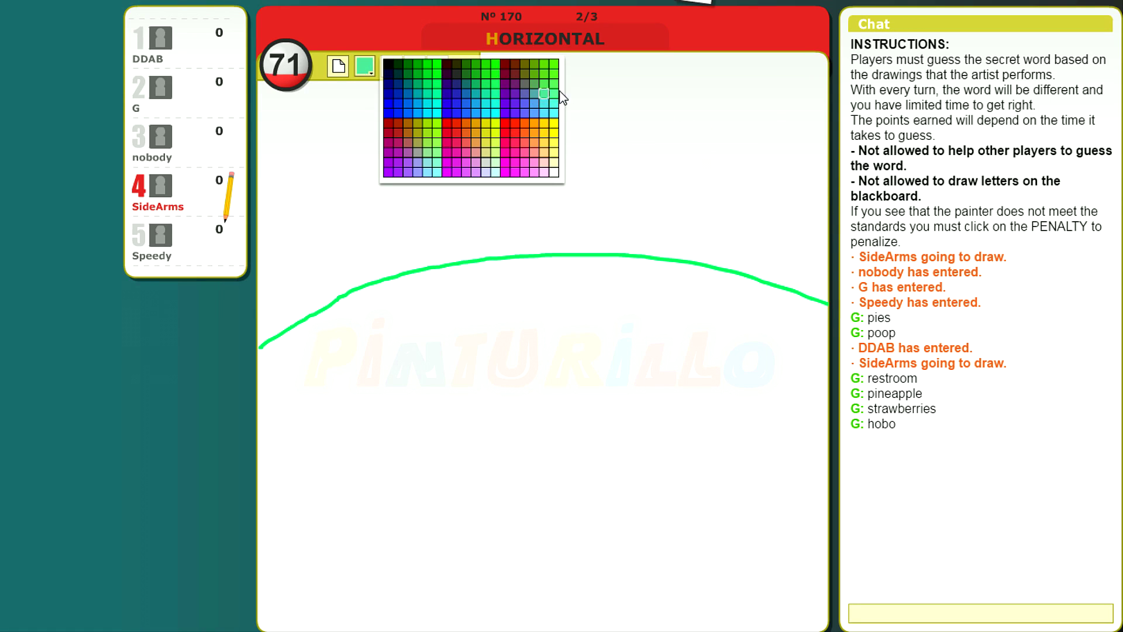
{"action": "left_click", "coordinate": [551, 121]}
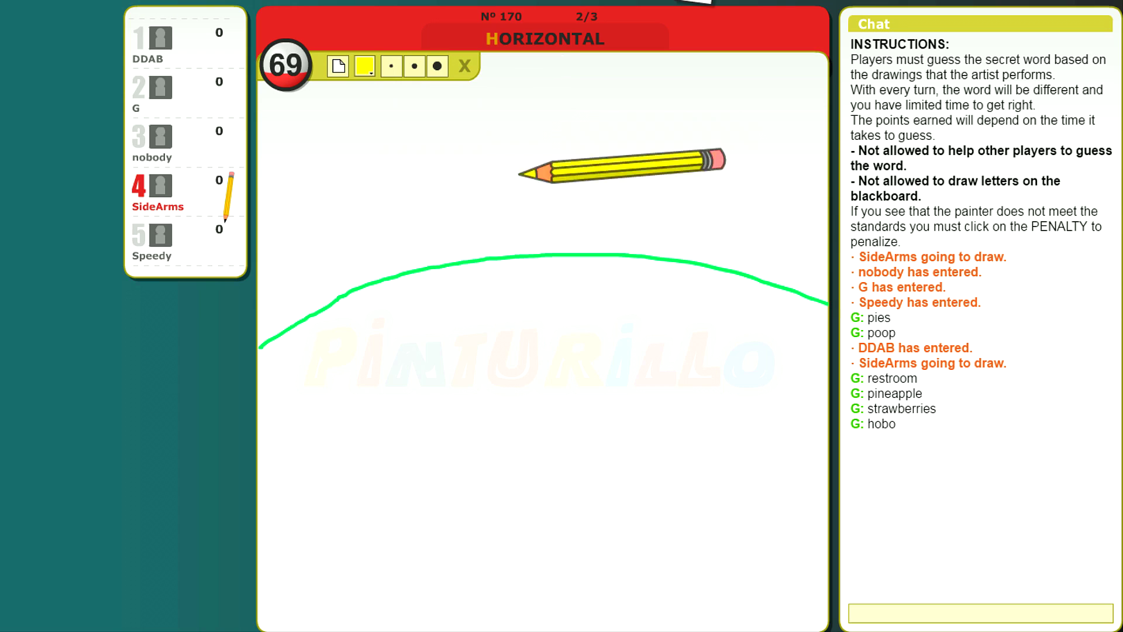
{"action": "mouse_move", "coordinate": [455, 261]}
{"action": "left_mouse_down"}
{"action": "mouse_move", "coordinate": [513, 215]}
{"action": "mouse_move", "coordinate": [553, 204]}
{"action": "mouse_move", "coordinate": [656, 212]}
{"action": "mouse_move", "coordinate": [691, 261]}
{"action": "left_mouse_up"}
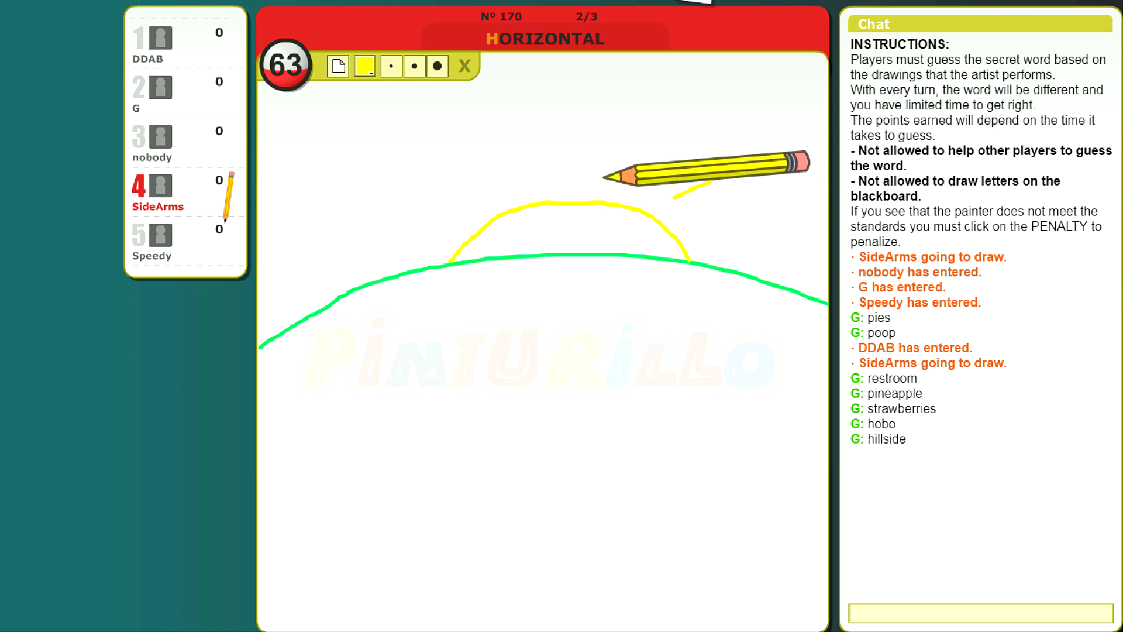
Add six yellow rays around the rising sun
{"action": "left_click_drag", "start_coordinate": [711, 181], "coordinate": [673, 197]}
{"action": "mouse_move", "coordinate": [627, 139]}
{"action": "left_mouse_down"}
{"action": "mouse_move", "coordinate": [622, 148]}
{"action": "mouse_move", "coordinate": [548, 132]}
{"action": "left_mouse_up"}
{"action": "left_click_drag", "start_coordinate": [485, 147], "coordinate": [519, 168]}
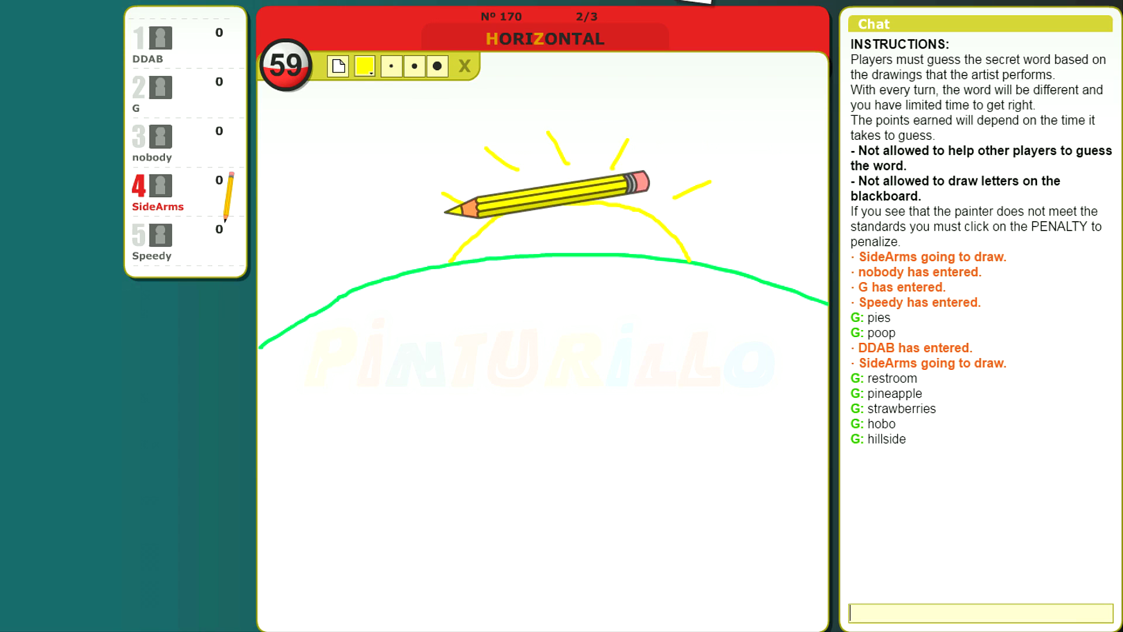
{"action": "left_click_drag", "start_coordinate": [441, 193], "coordinate": [473, 203]}
{"action": "left_click_drag", "start_coordinate": [396, 228], "coordinate": [449, 237]}
{"action": "left_click_drag", "start_coordinate": [701, 231], "coordinate": [730, 222]}
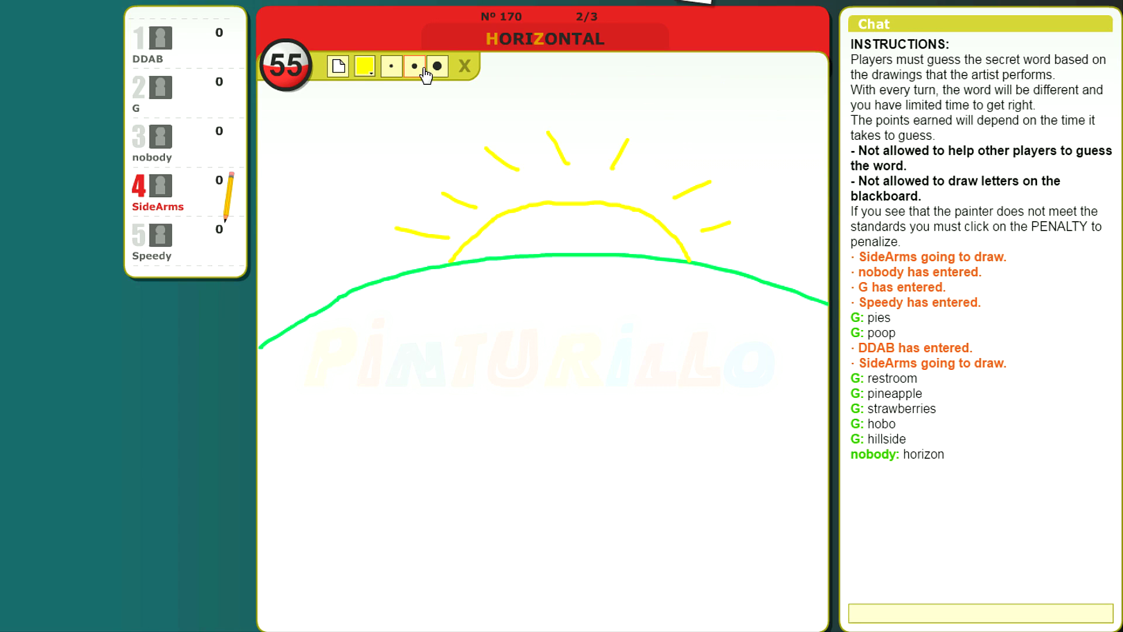
Select light orange, then draw a black cross and the letters 'tal' below the horizon
{"action": "left_click", "coordinate": [365, 71]}
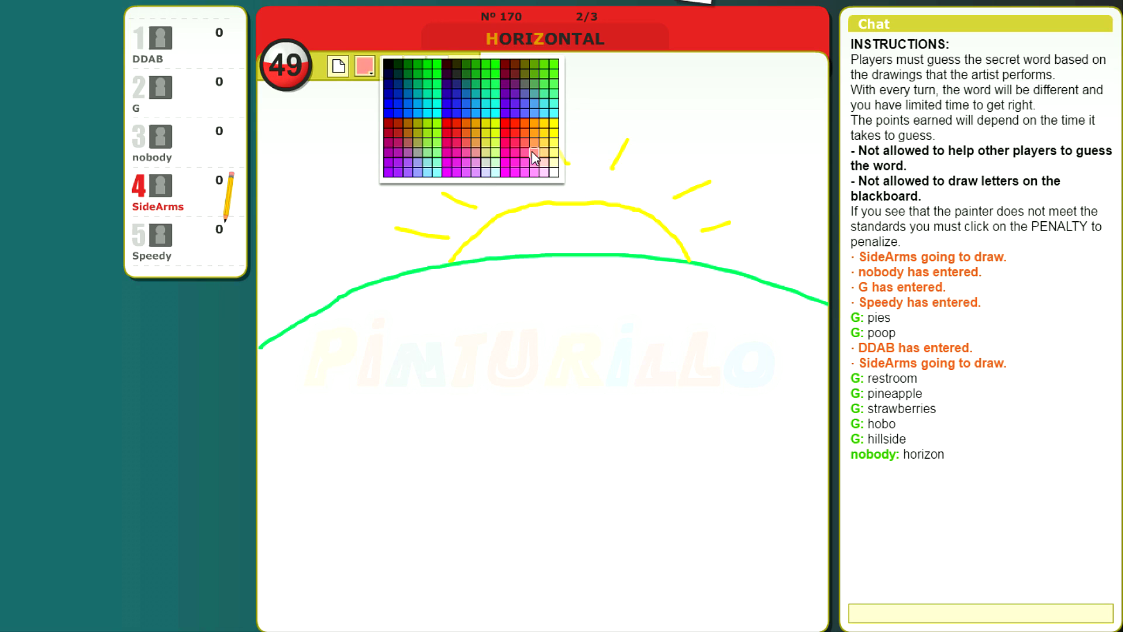
{"action": "left_click", "coordinate": [543, 162]}
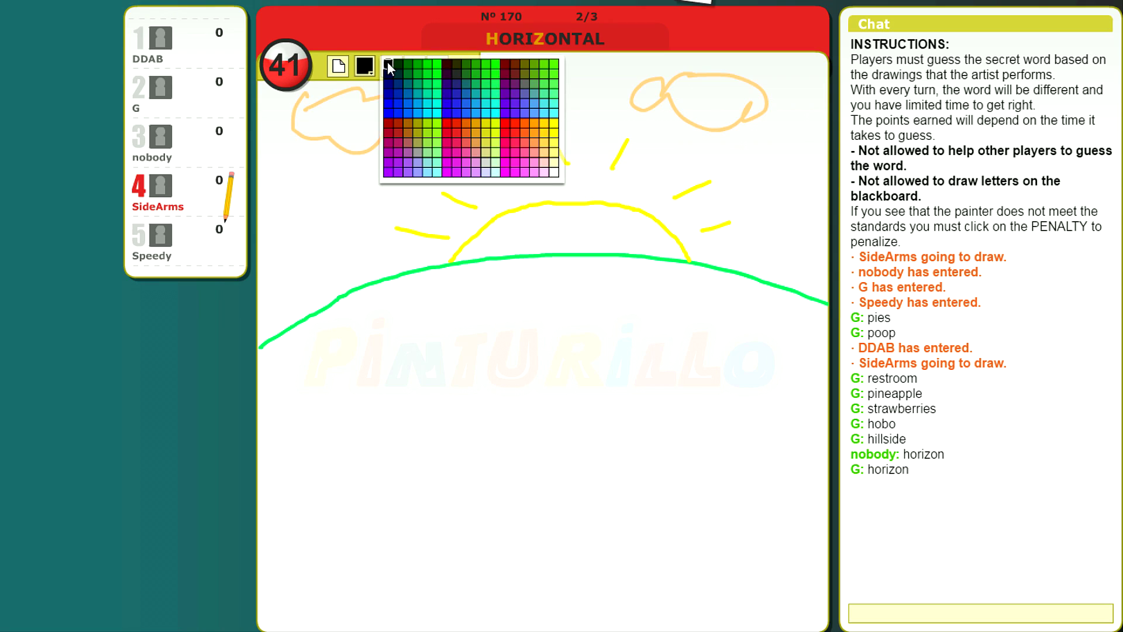
{"action": "left_click", "coordinate": [388, 65]}
{"action": "mouse_move", "coordinate": [548, 349]}
{"action": "left_mouse_down"}
{"action": "mouse_move", "coordinate": [554, 376]}
{"action": "mouse_move", "coordinate": [600, 370]}
{"action": "left_mouse_up"}
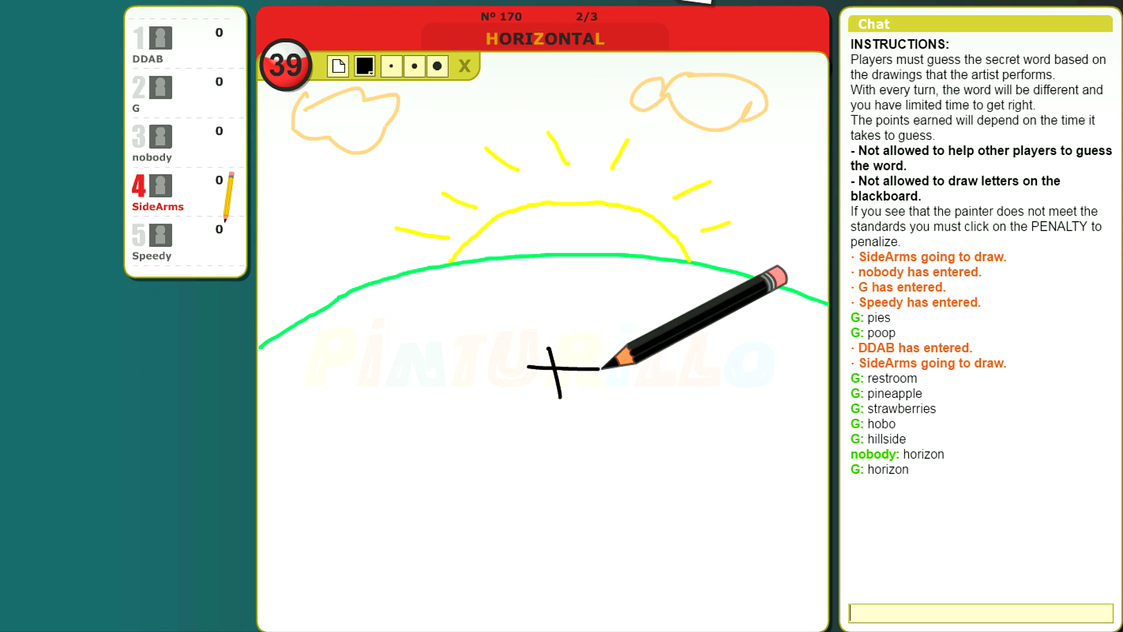
{"action": "mouse_move", "coordinate": [424, 462]}
{"action": "left_mouse_down"}
{"action": "mouse_move", "coordinate": [444, 544]}
{"action": "mouse_move", "coordinate": [474, 497]}
{"action": "mouse_move", "coordinate": [533, 552]}
{"action": "left_mouse_up"}
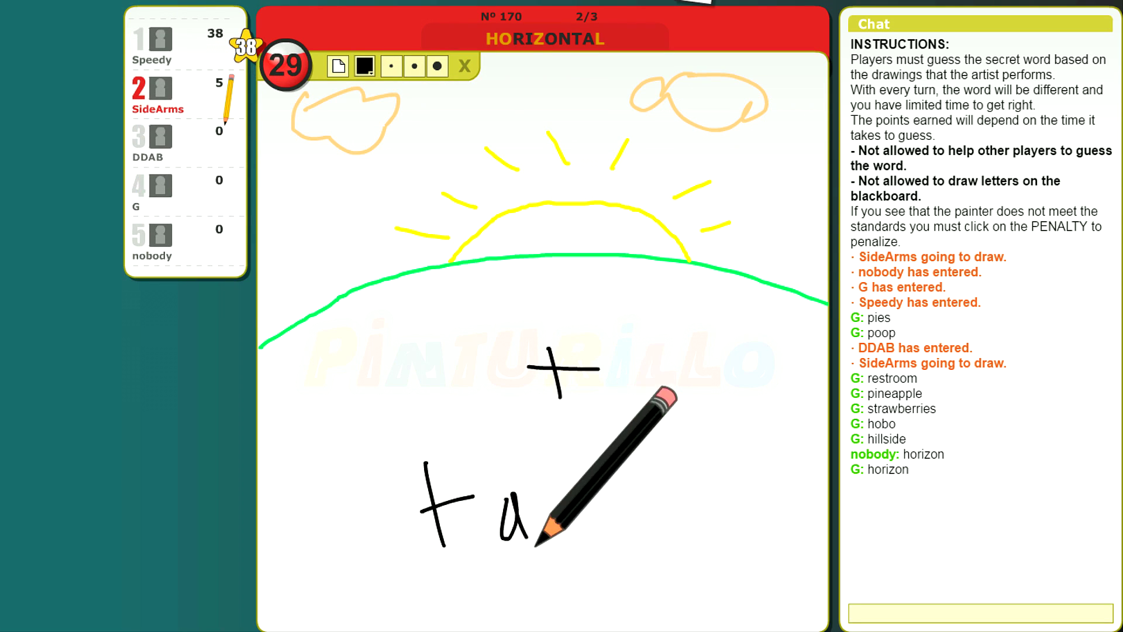
{"action": "left_click_drag", "start_coordinate": [553, 454], "coordinate": [587, 550]}
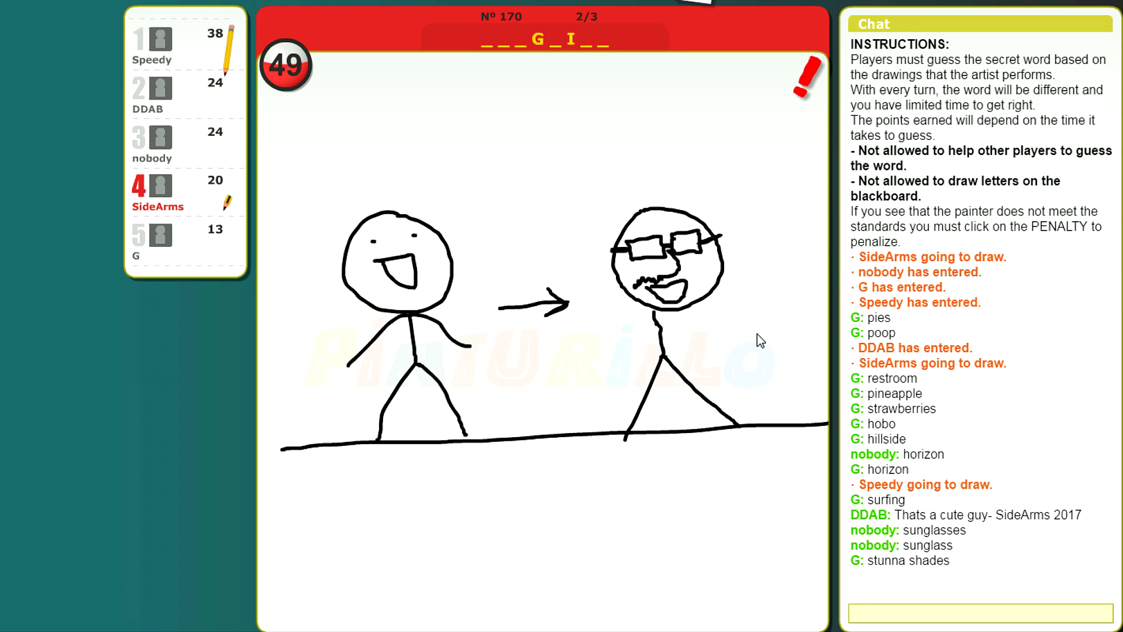
{"action": "type", "text": "disguise"}
Submit 'disguise' as the guess in chat
{"action": "key", "text": "Return"}
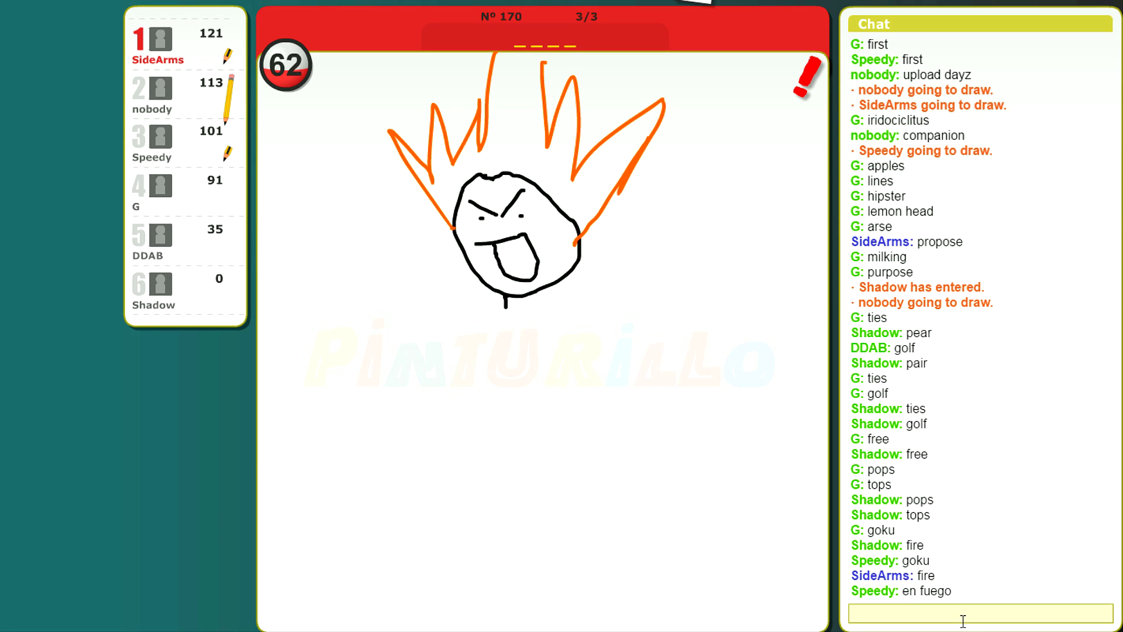
{"action": "type", "text": "kyuubi"}
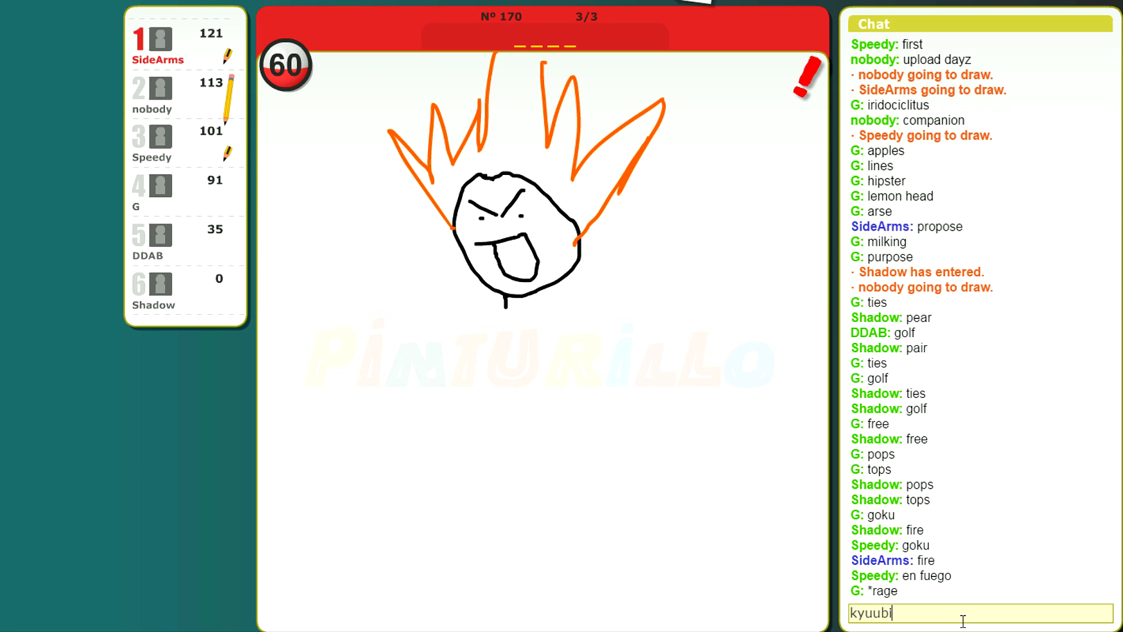
{"action": "type", "text": " chakra"}
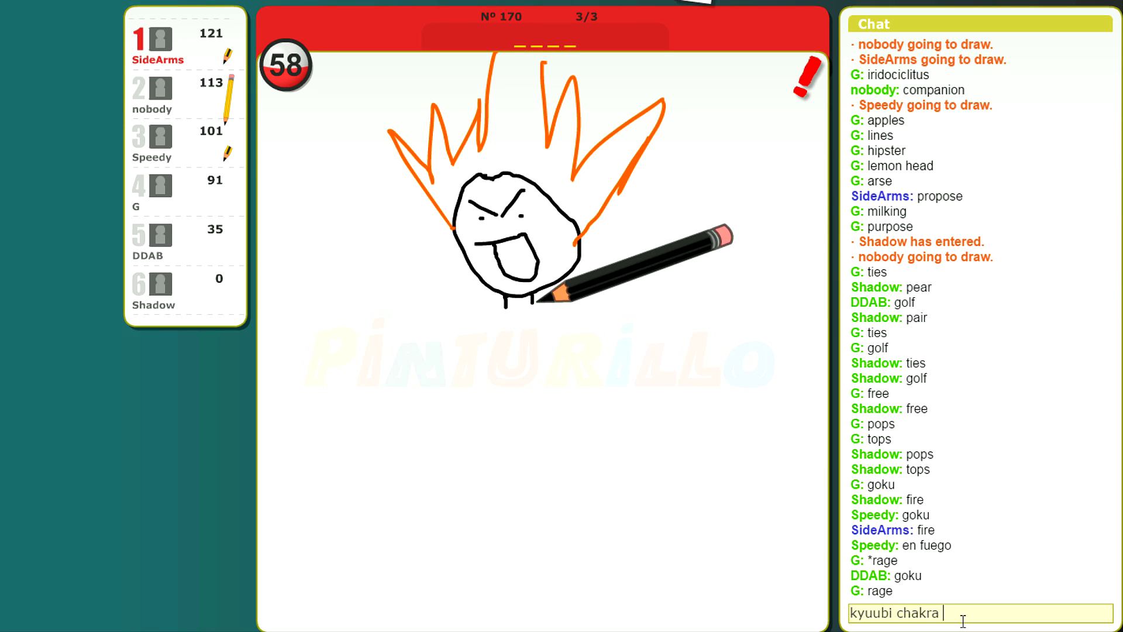
{"action": "type", "text": " mode"}
Send 'kyuubi chakra mode' and 'nart' as chat guesses
{"action": "key", "text": "Return"}
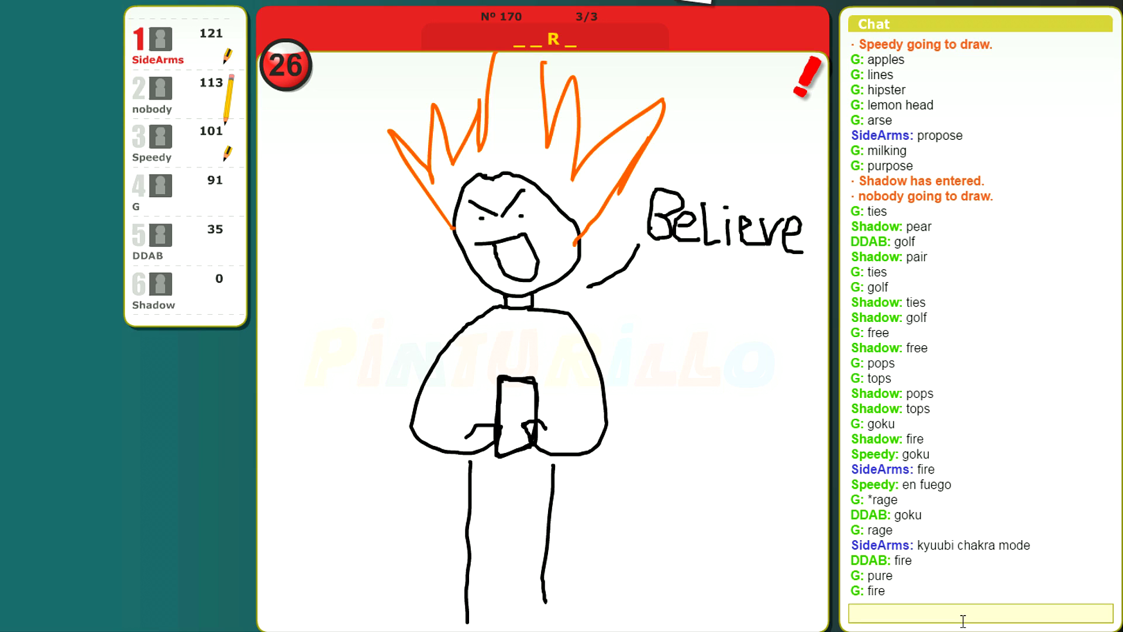
{"action": "type", "text": "nart"}
{"action": "key", "text": "Return"}
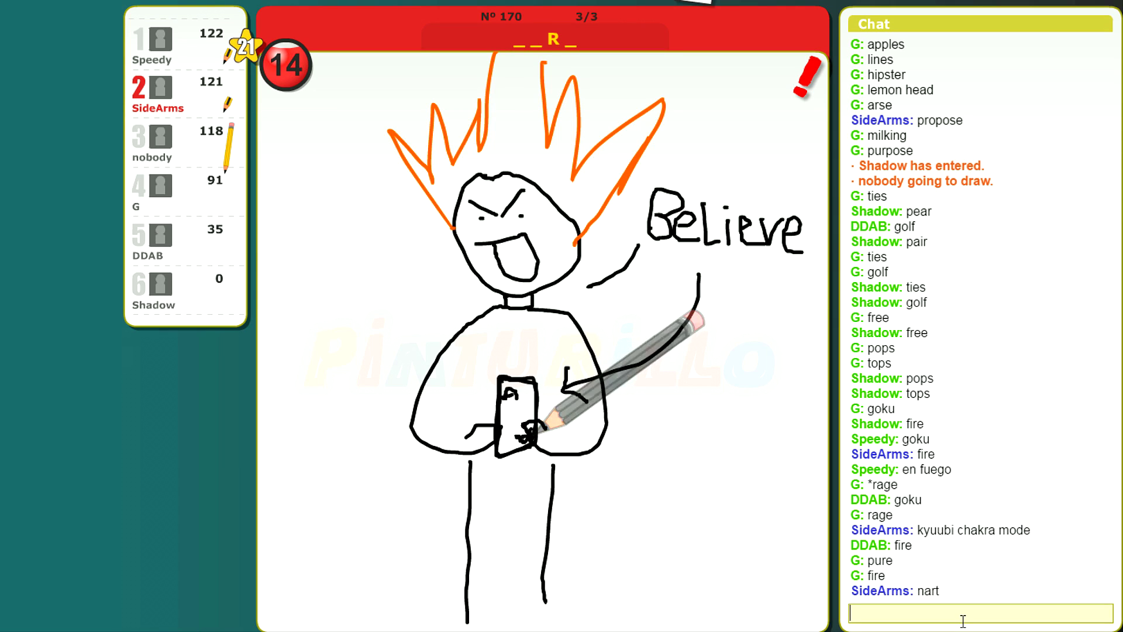
{"action": "type", "text": "cards"}
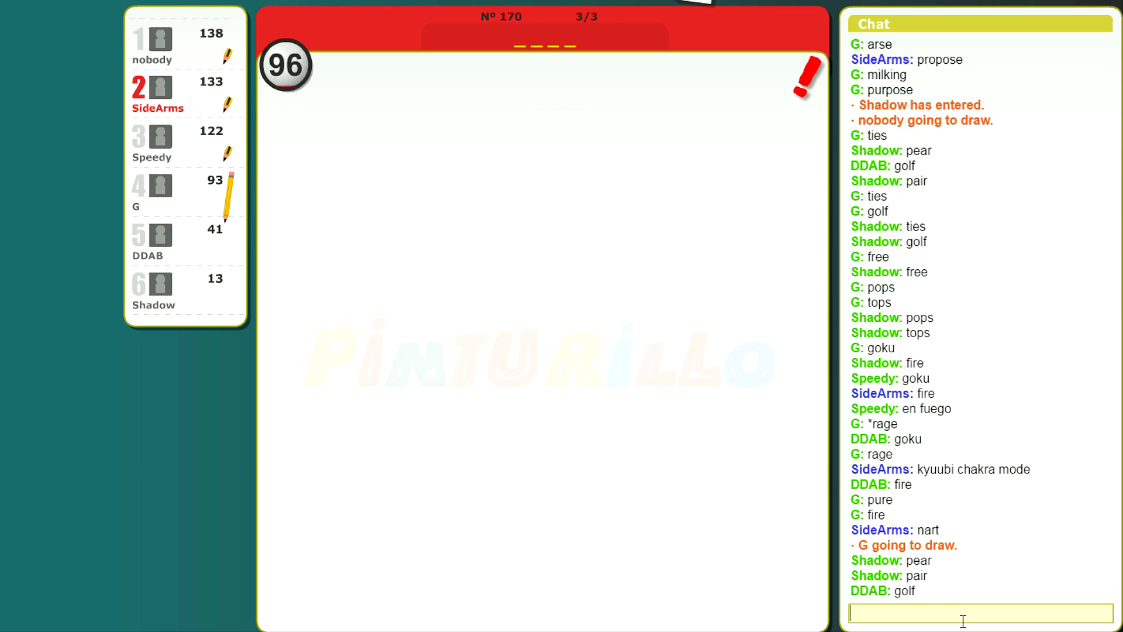
{"action": "type", "text": "e"}
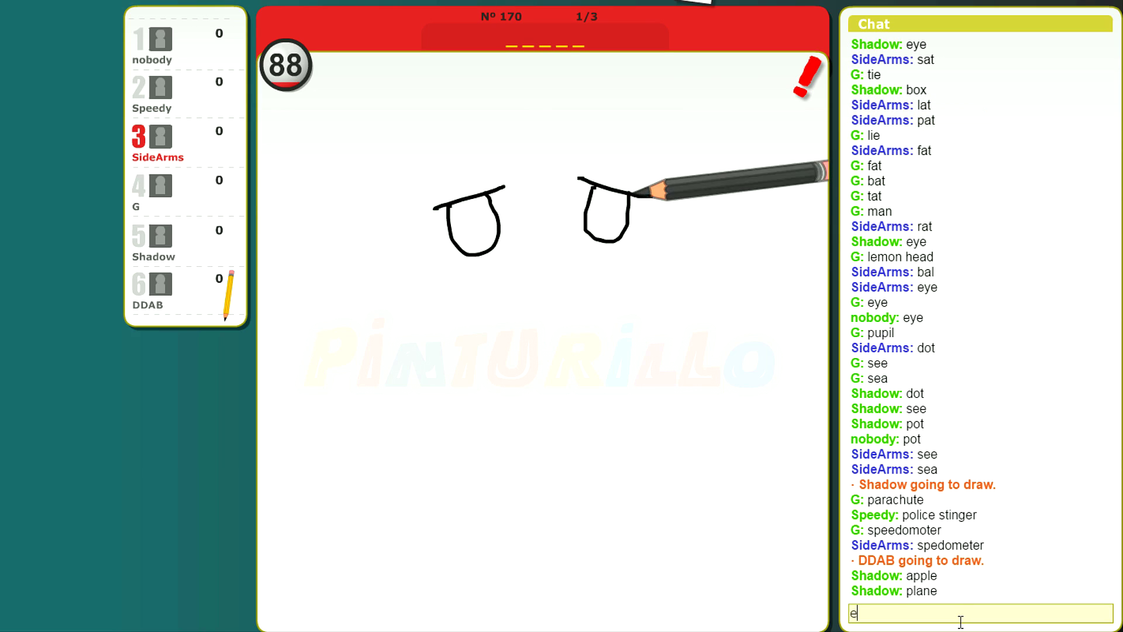
{"action": "type", "text": "yes"}
Send the chat messages 'eyes', 'faces', 'HAhaa', 'haHAA' and 'ANGER'
{"action": "key", "text": "Return"}
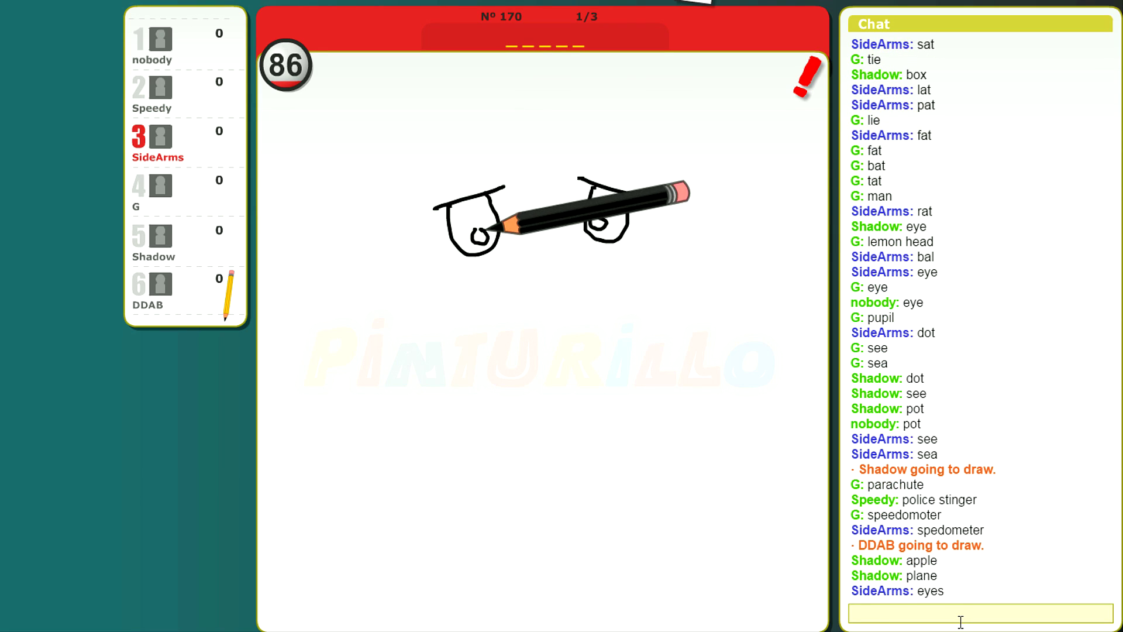
{"action": "type", "text": "face"}
{"action": "key", "text": "Return"}
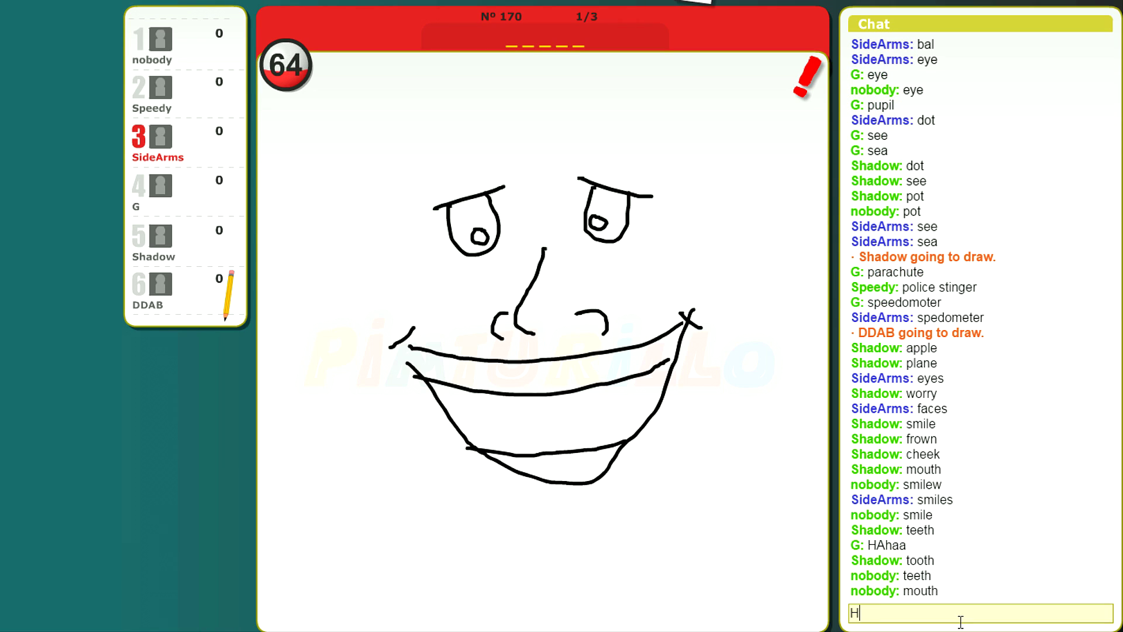
{"action": "type", "text": "haa"}
{"action": "key", "text": "Return"}
{"action": "type", "text": "h"}
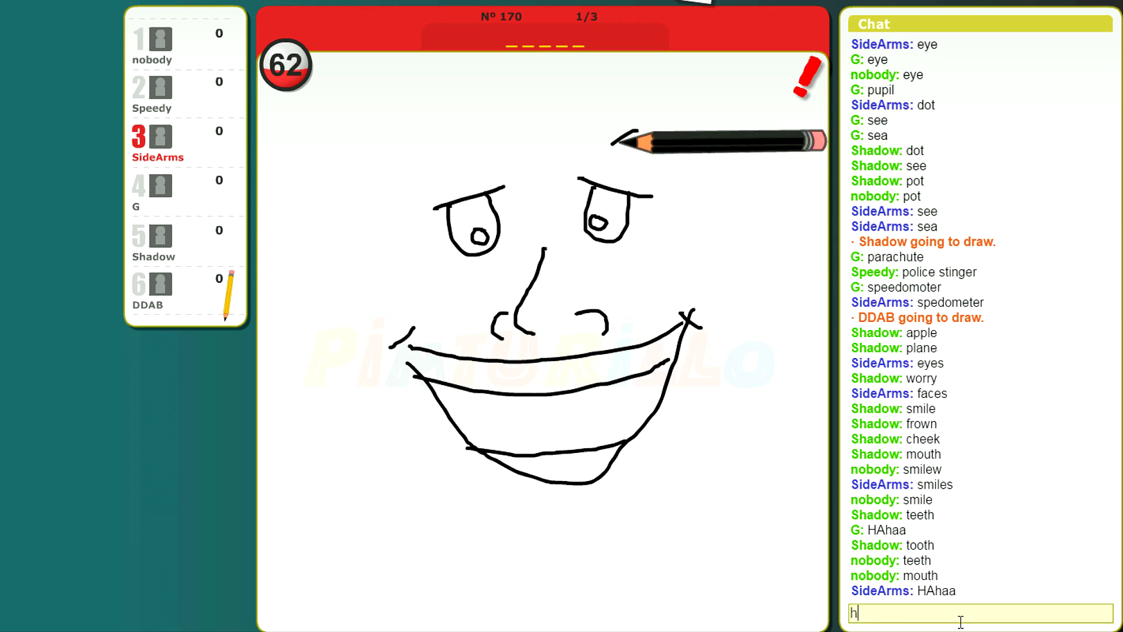
{"action": "type", "text": "aHAA"}
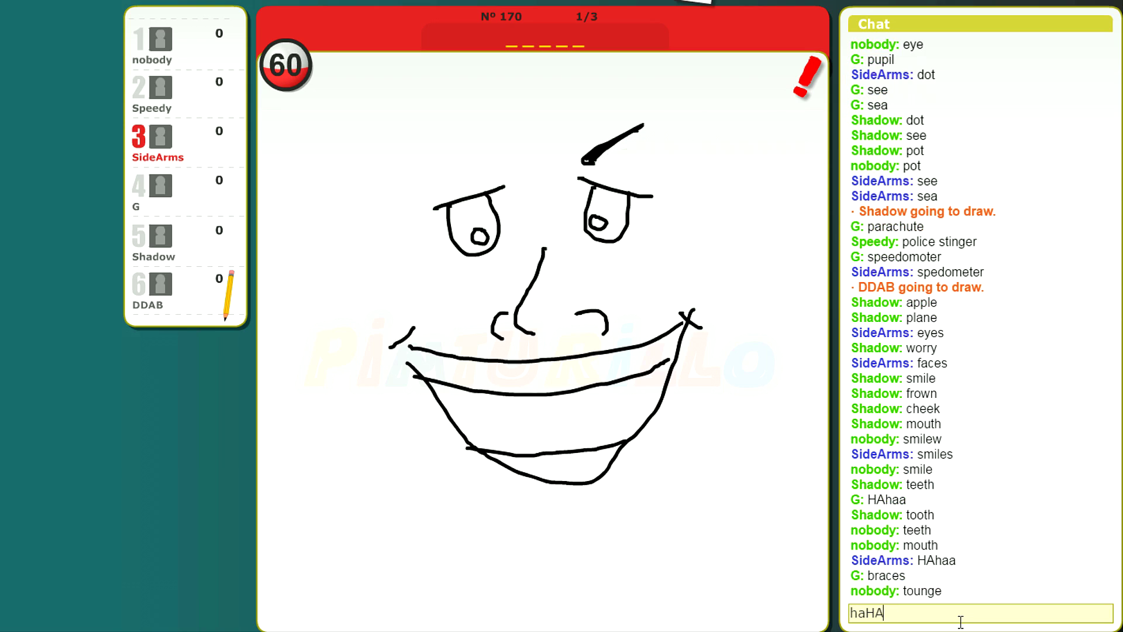
{"action": "type", "text": "a"}
{"action": "key", "text": "Return"}
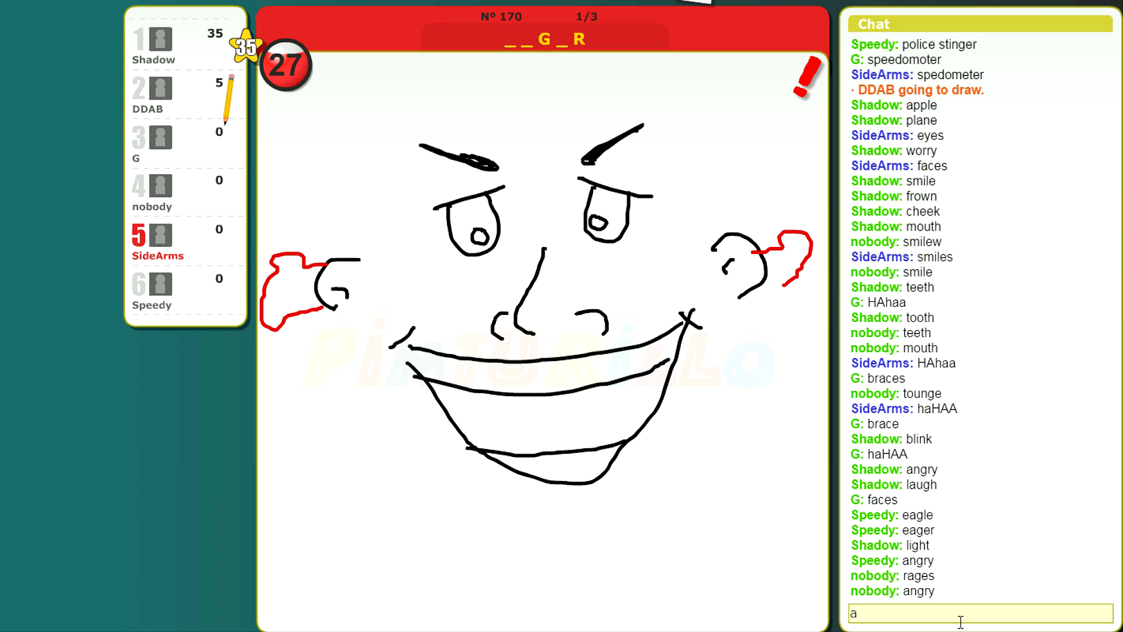
{"action": "type", "text": "nger"}
{"action": "key", "text": "Return"}
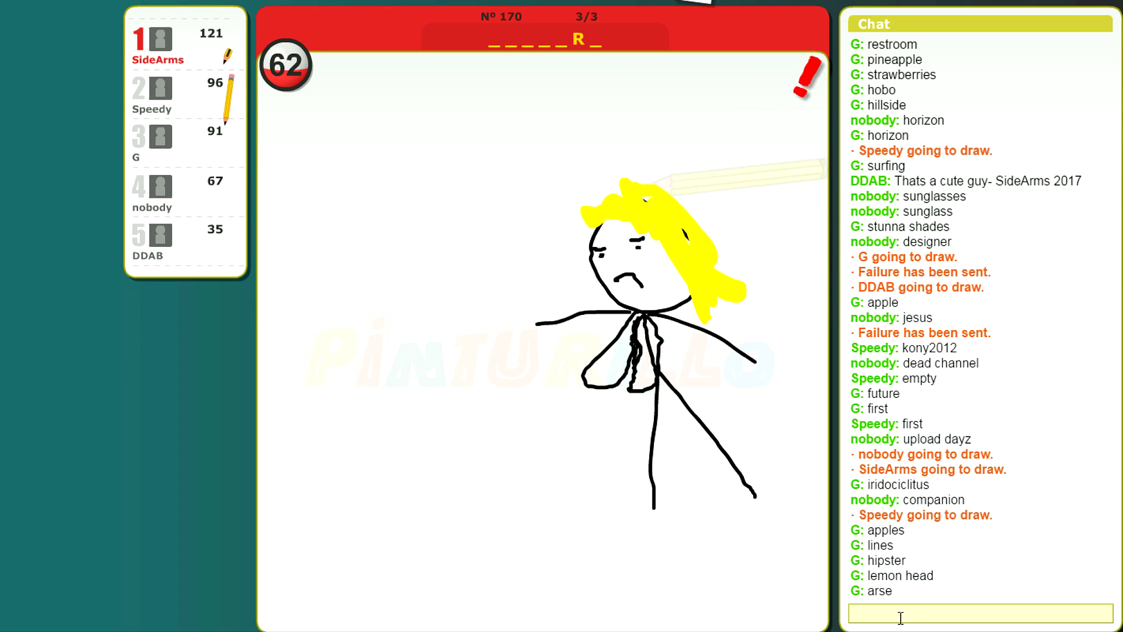
Guess 'propose' in chat, then delete the partial entry 'pur'
{"action": "left_click", "coordinate": [921, 615]}
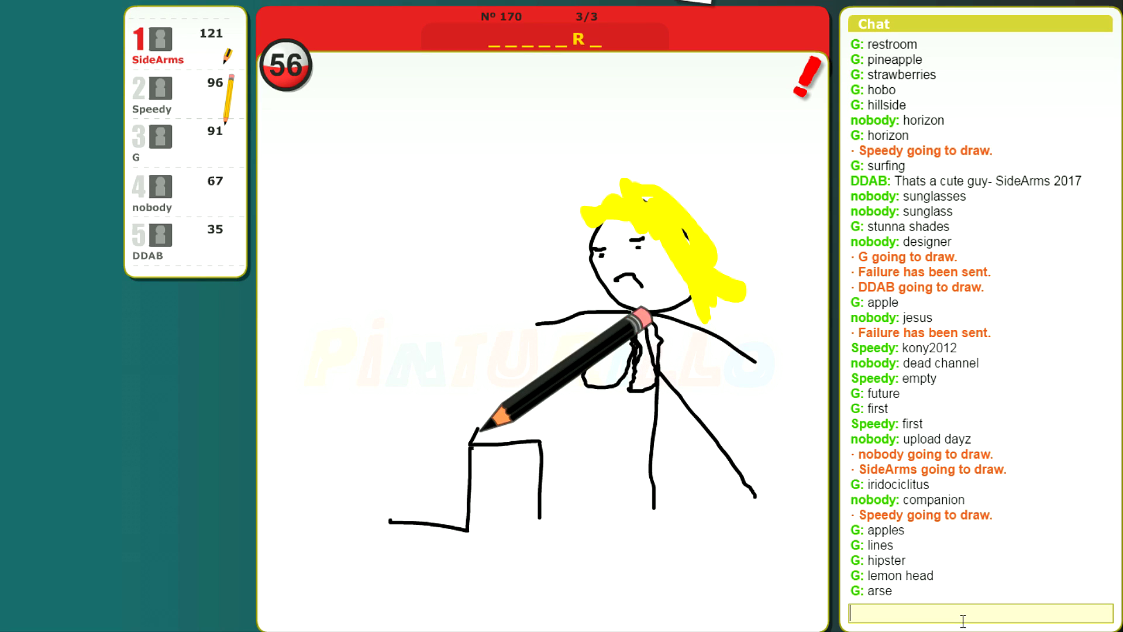
{"action": "type", "text": "p"}
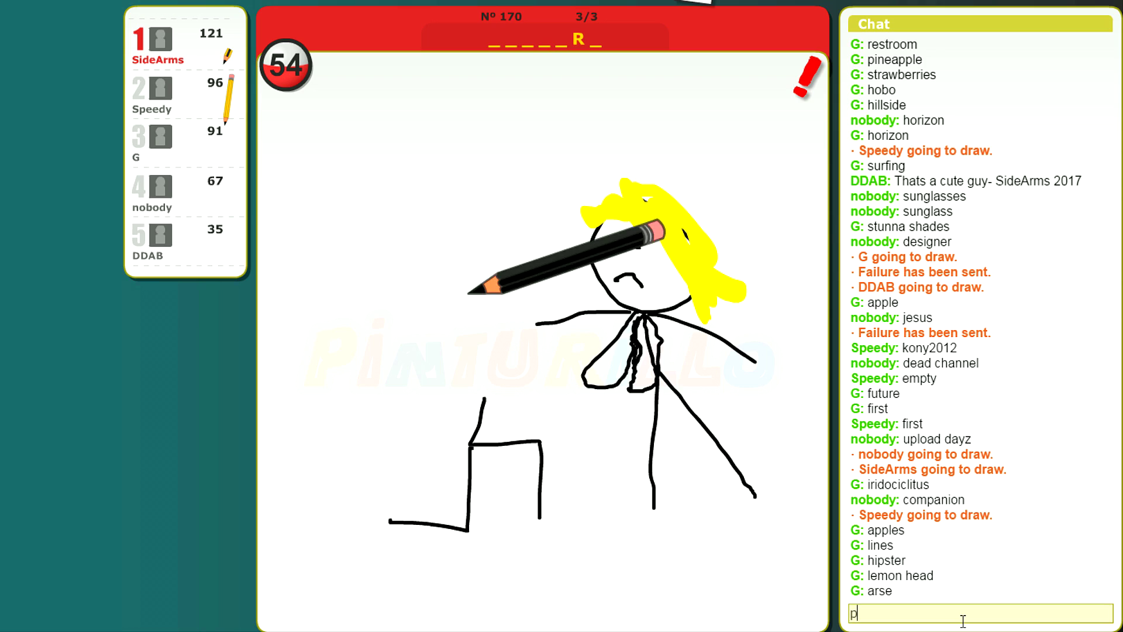
{"action": "type", "text": "ropose"}
{"action": "key", "text": "Return"}
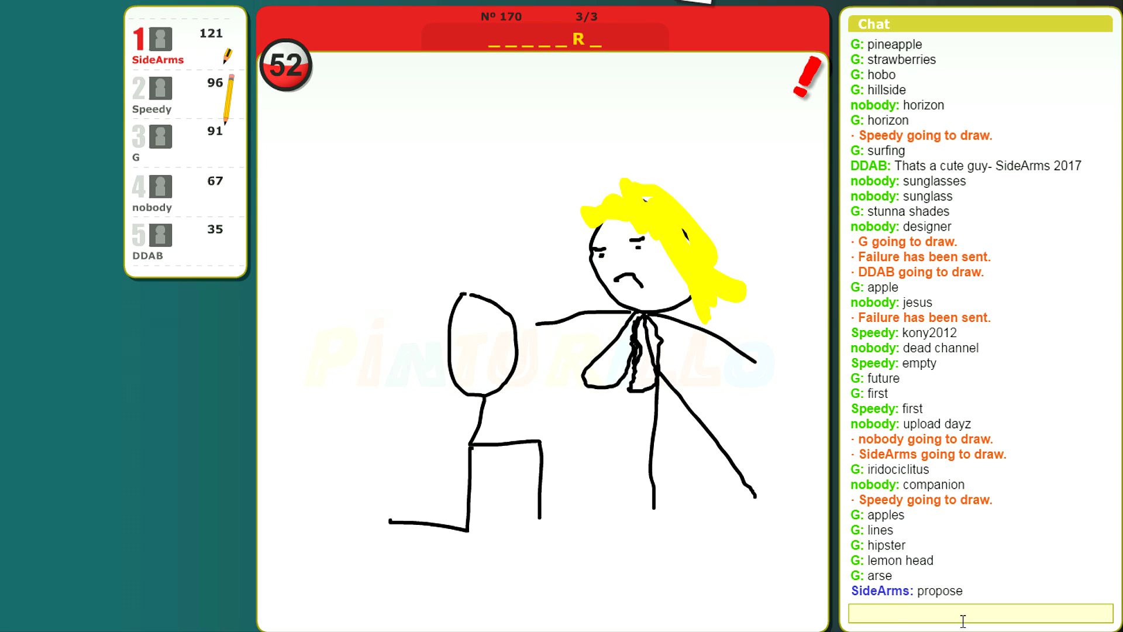
{"action": "type", "text": "pur"}
{"action": "key", "text": "BackSpace"}
{"action": "key", "text": "BackSpace"}
{"action": "key", "text": "BackSpace"}
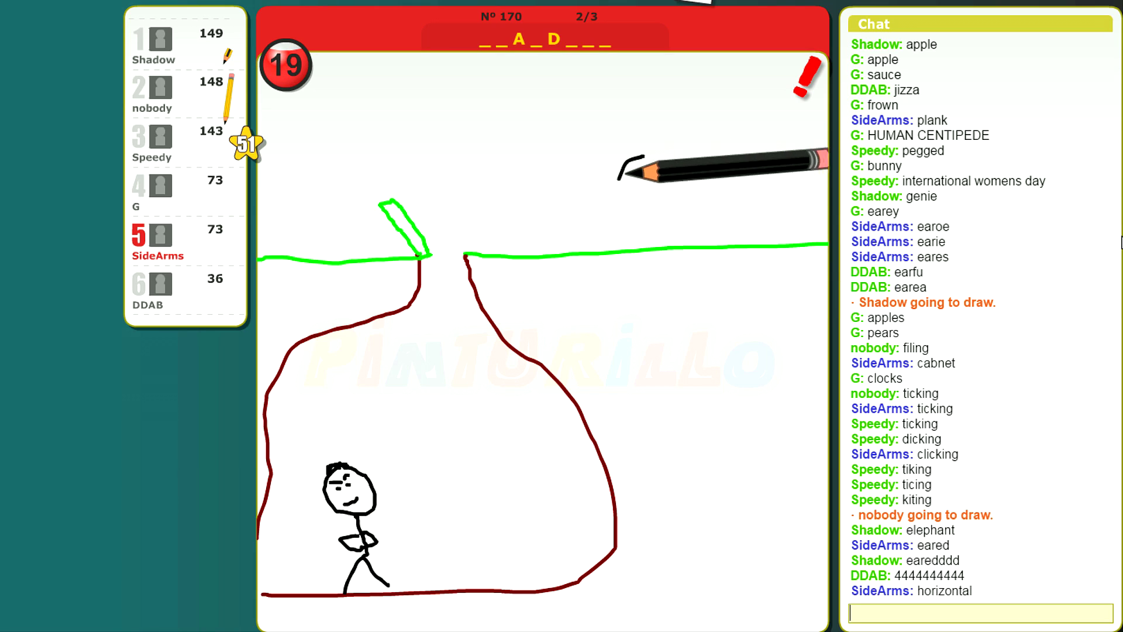
{"action": "type", "text": "lan"}
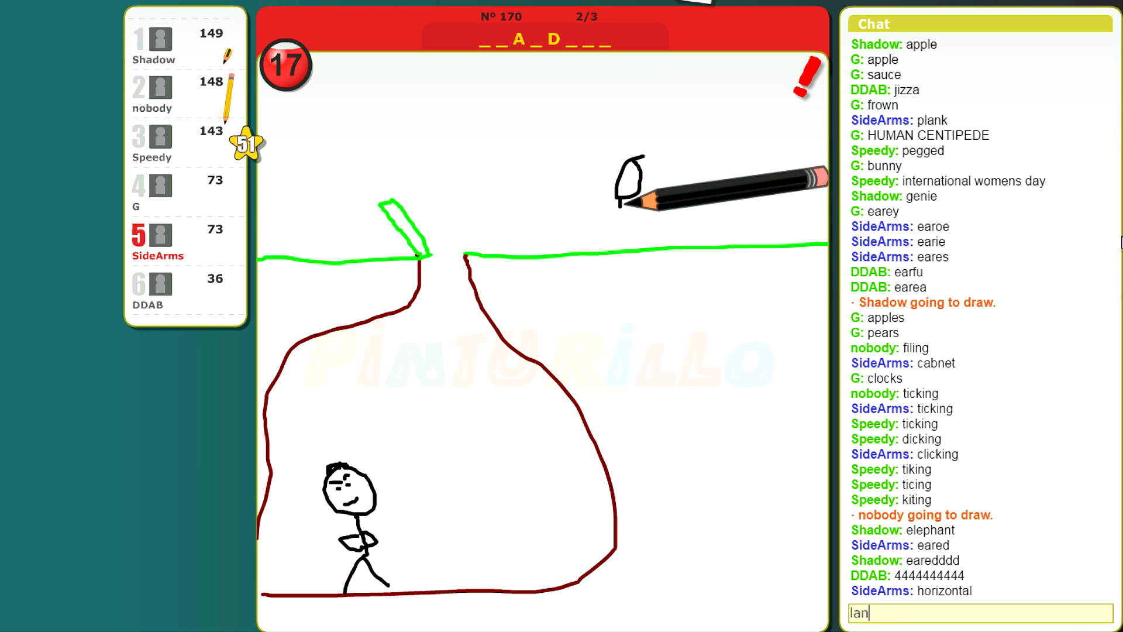
{"action": "type", "text": "dfill"}
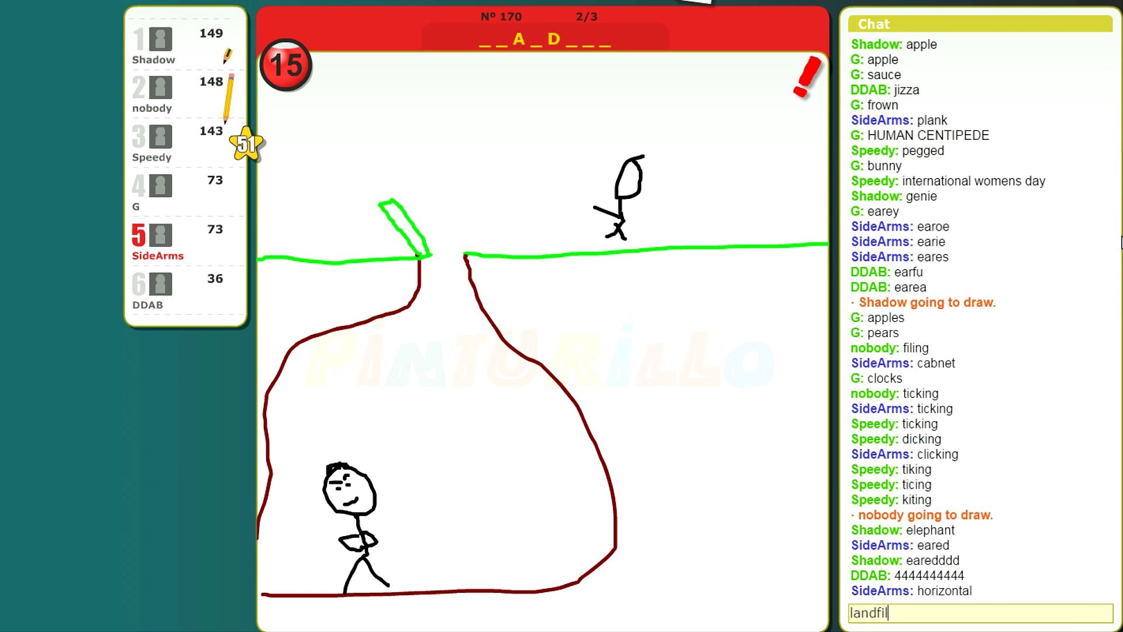
Send 'landfil' and then 'landfill' as chat guesses
{"action": "key", "text": "Return"}
{"action": "type", "text": "lan"}
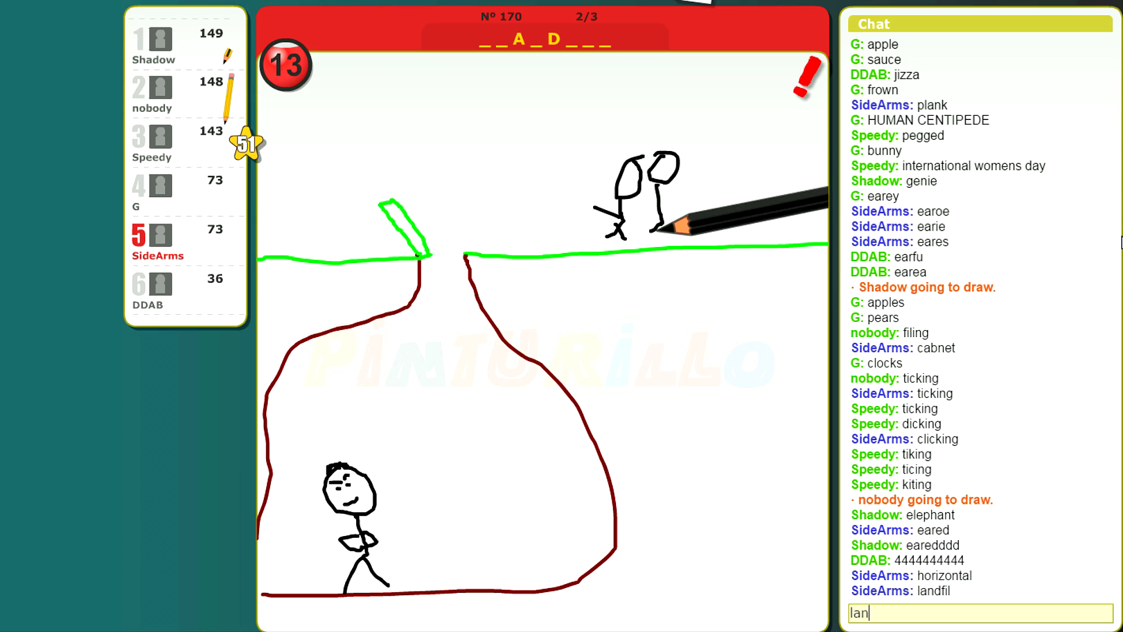
{"action": "type", "text": "dfill"}
{"action": "key", "text": "Return"}
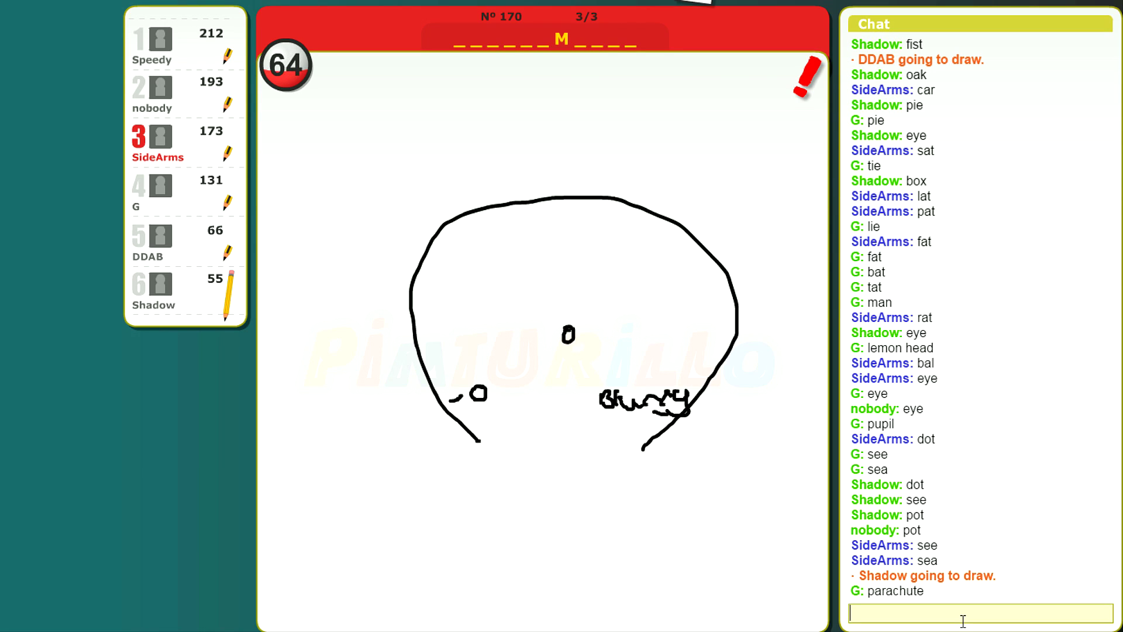
{"action": "type", "text": "s"}
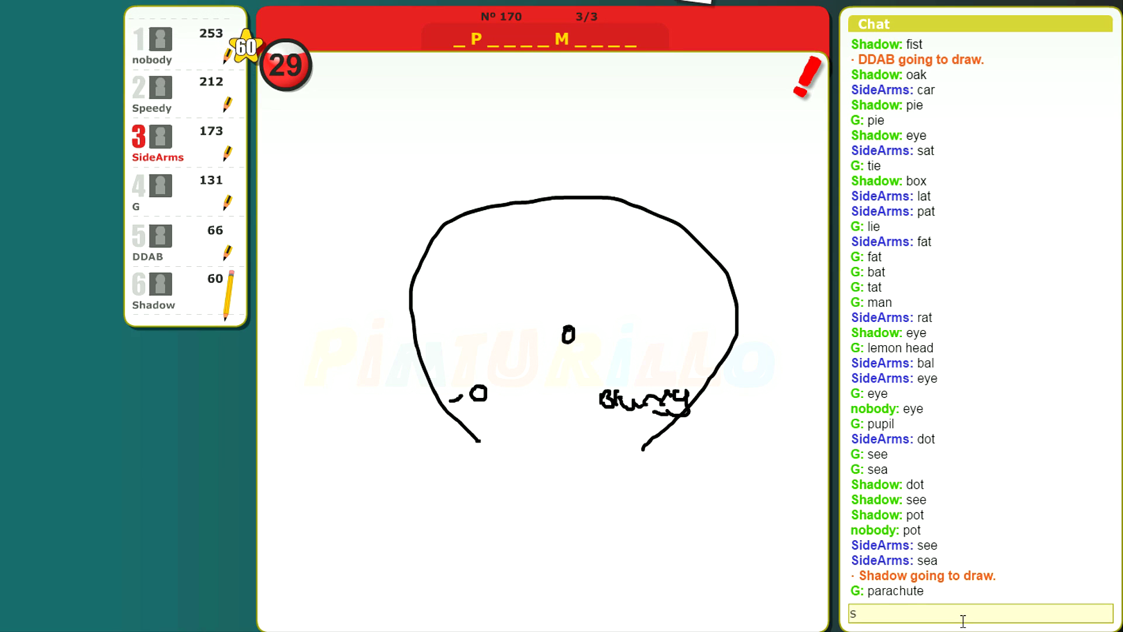
{"action": "type", "text": "pedometer"}
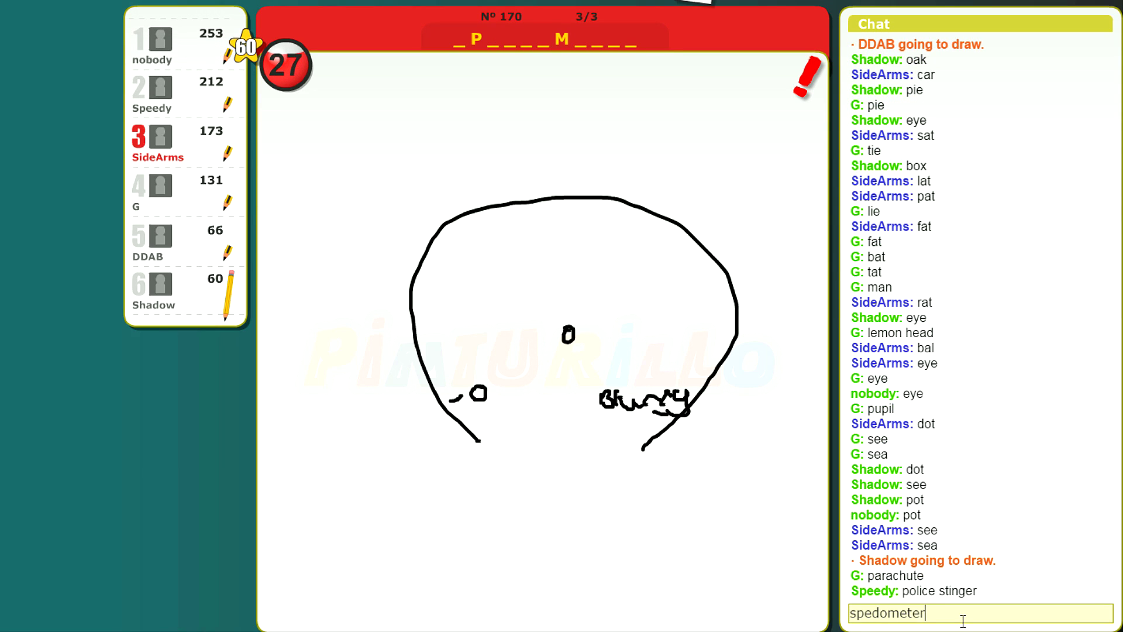
Guess 'spedometer', then send the corrected guess 'speedometer'
{"action": "key", "text": "Return"}
{"action": "type", "text": "s"}
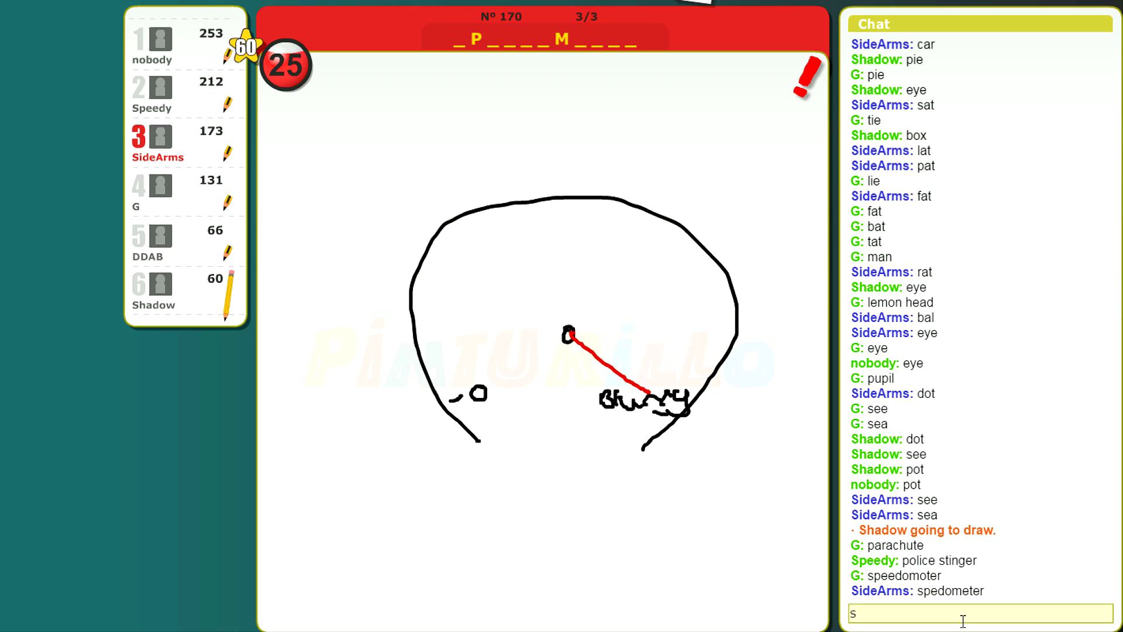
{"action": "key", "text": "BackSpace"}
{"action": "key", "text": "BackSpace"}
{"action": "type", "text": "et"}
{"action": "type", "text": "er"}
{"action": "key", "text": "Return"}
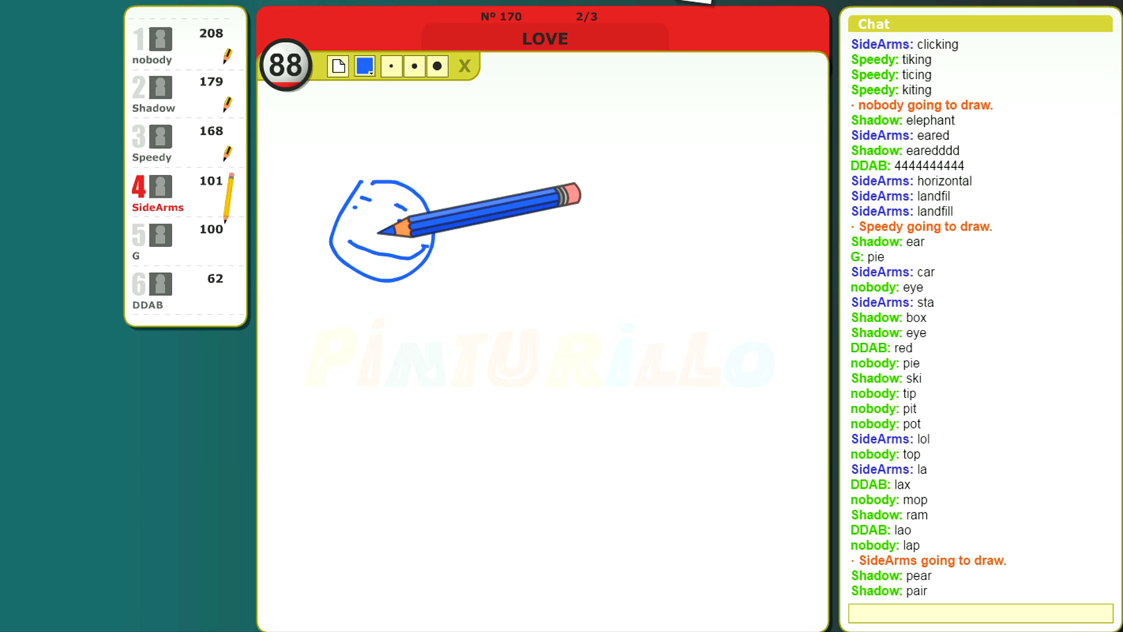
Draw the blue stick figure's face detail, body, both arms and both legs
{"action": "left_click_drag", "start_coordinate": [373, 224], "coordinate": [384, 233]}
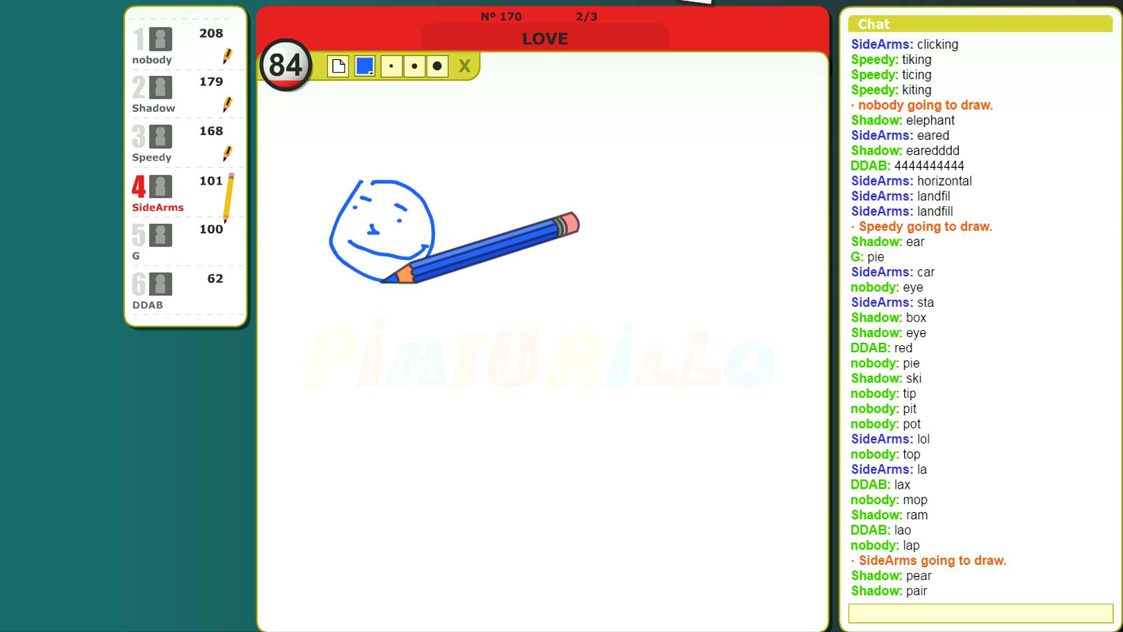
{"action": "mouse_move", "coordinate": [379, 281]}
{"action": "left_mouse_down"}
{"action": "mouse_move", "coordinate": [376, 324]}
{"action": "mouse_move", "coordinate": [295, 254]}
{"action": "mouse_move", "coordinate": [329, 226]}
{"action": "left_mouse_up"}
{"action": "mouse_move", "coordinate": [377, 321]}
{"action": "left_mouse_down"}
{"action": "mouse_move", "coordinate": [447, 246]}
{"action": "mouse_move", "coordinate": [436, 238]}
{"action": "left_mouse_up"}
{"action": "left_click_drag", "start_coordinate": [378, 380], "coordinate": [354, 468]}
{"action": "left_click_drag", "start_coordinate": [379, 379], "coordinate": [400, 461]}
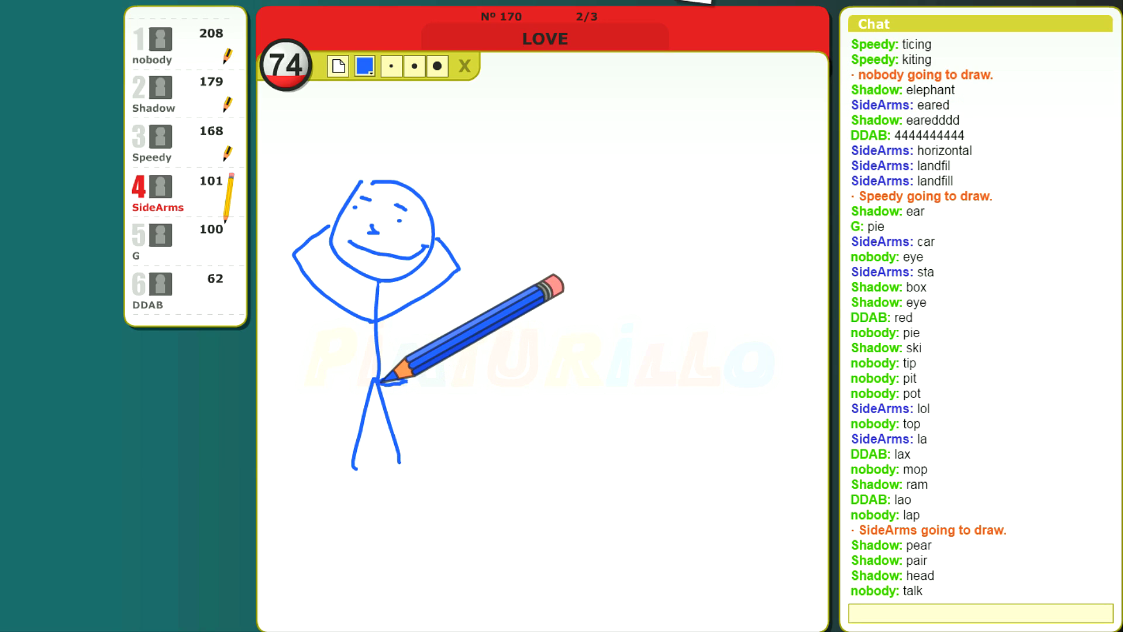
Add a checkmark and letters above the head, and start a blob by the hip
{"action": "left_click_drag", "start_coordinate": [435, 108], "coordinate": [401, 131]}
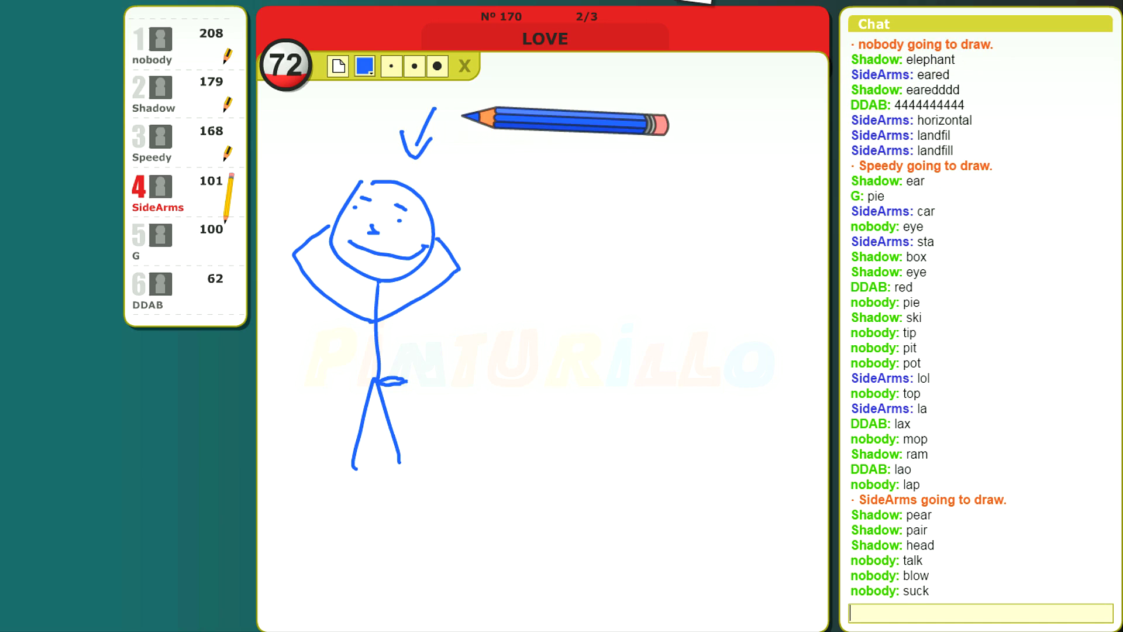
{"action": "mouse_move", "coordinate": [473, 98]}
{"action": "left_mouse_down"}
{"action": "mouse_move", "coordinate": [474, 141]}
{"action": "mouse_move", "coordinate": [518, 127]}
{"action": "mouse_move", "coordinate": [510, 178]}
{"action": "left_mouse_up"}
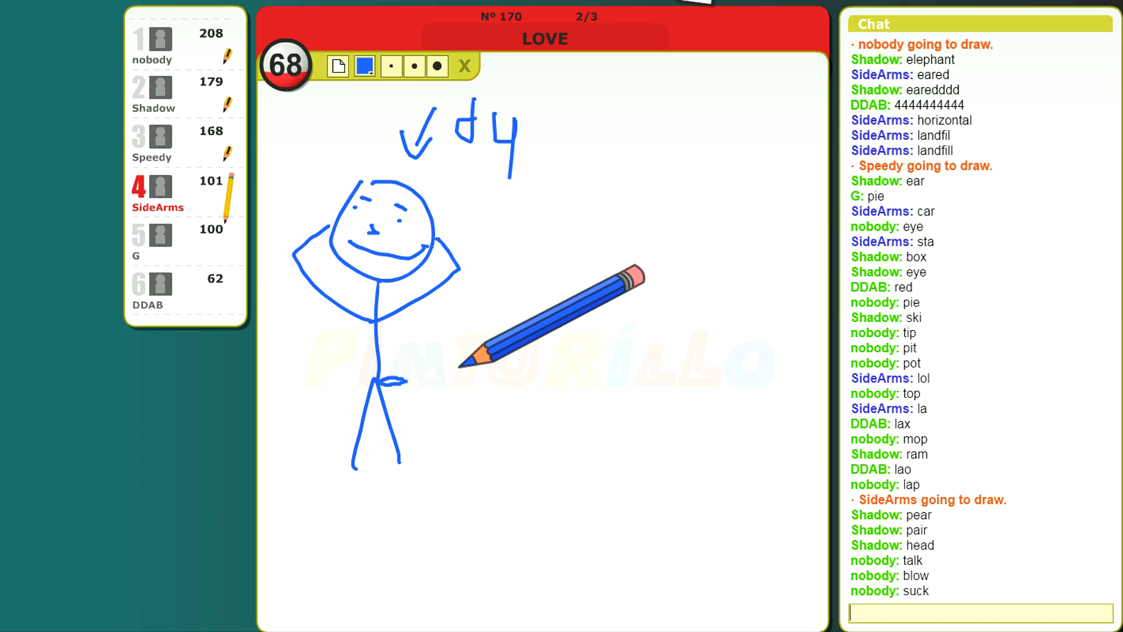
{"action": "left_click_drag", "start_coordinate": [458, 367], "coordinate": [461, 379]}
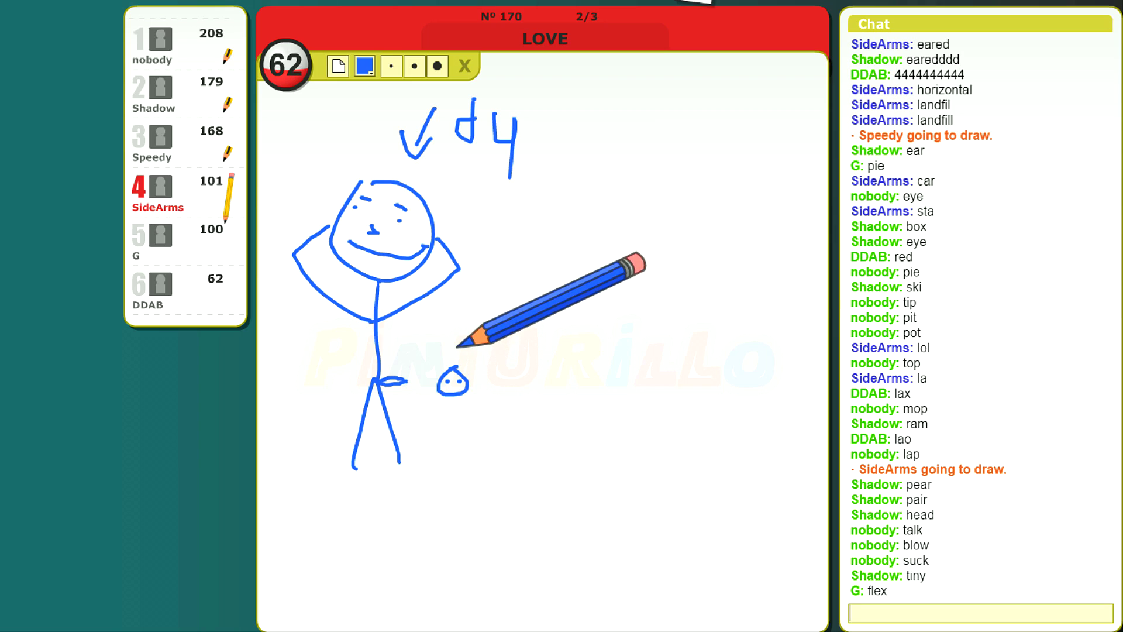
Turn the small blob into a pig face with two eyes, a snout and legs
{"action": "left_click_drag", "start_coordinate": [456, 332], "coordinate": [451, 332]}
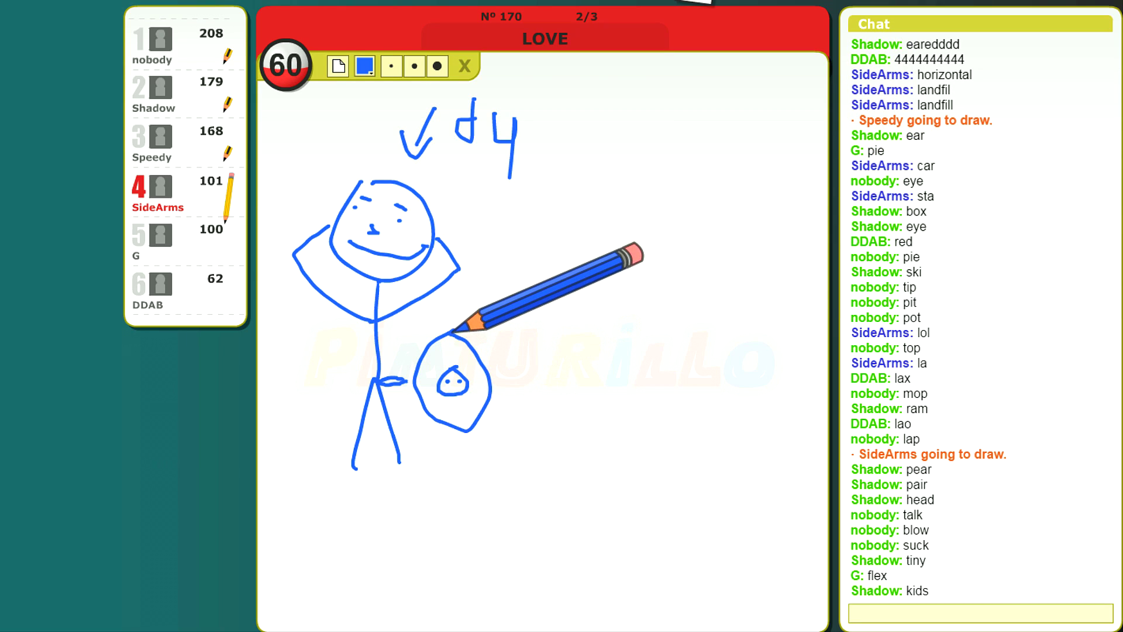
{"action": "left_click", "coordinate": [446, 356]}
{"action": "left_click", "coordinate": [456, 356]}
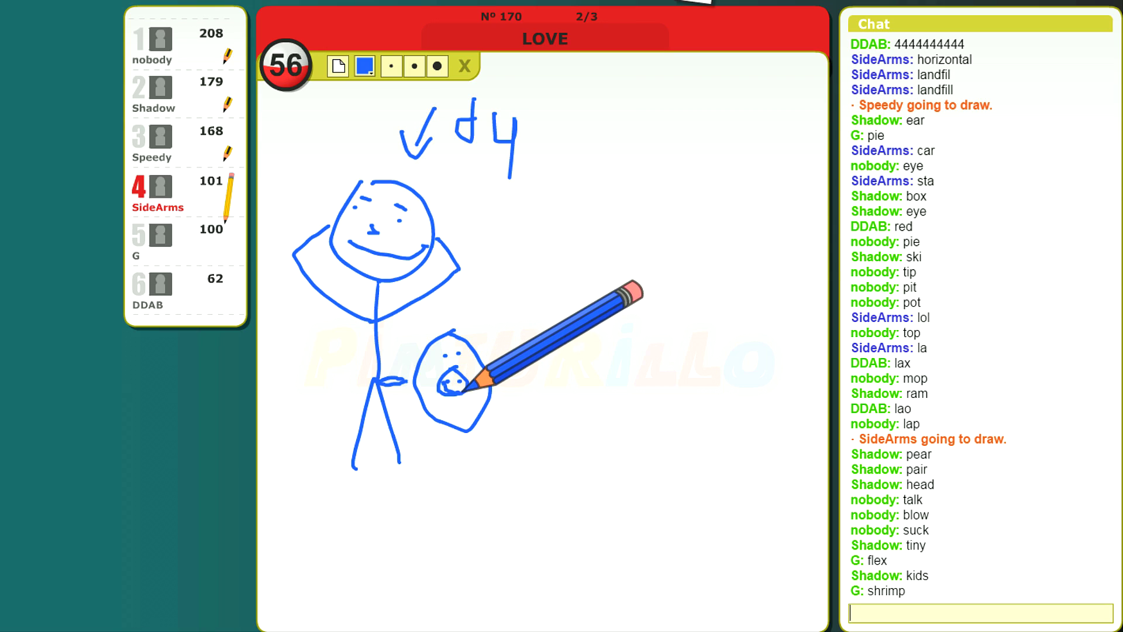
{"action": "mouse_move", "coordinate": [452, 380]}
{"action": "left_mouse_down"}
{"action": "mouse_move", "coordinate": [463, 381]}
{"action": "mouse_move", "coordinate": [451, 376]}
{"action": "mouse_move", "coordinate": [448, 345]}
{"action": "mouse_move", "coordinate": [460, 344]}
{"action": "left_mouse_up"}
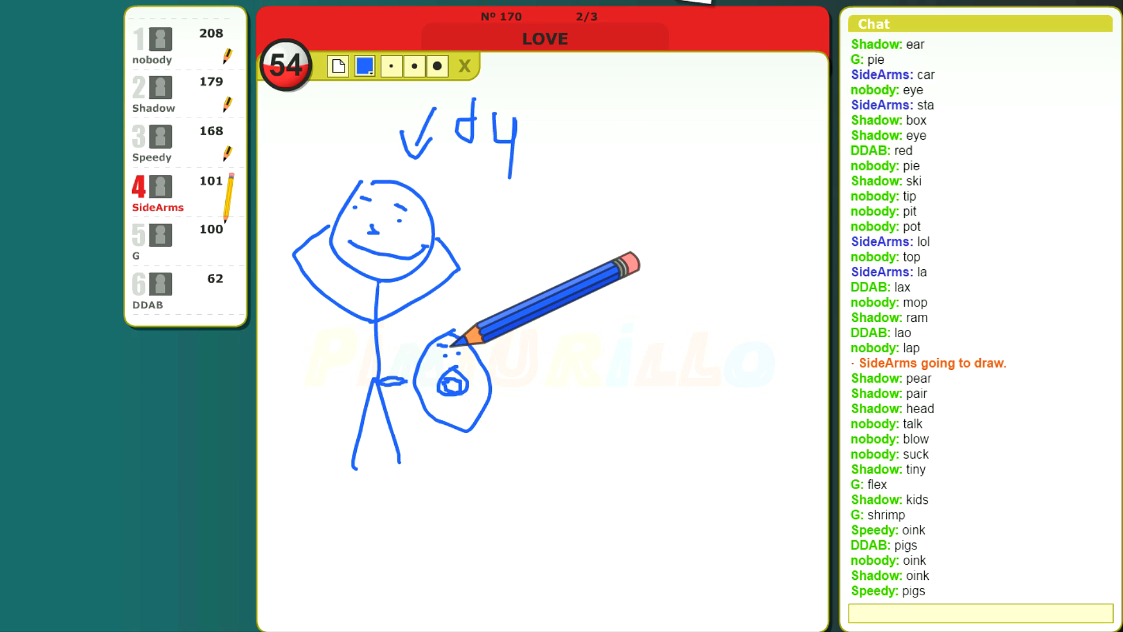
{"action": "mouse_move", "coordinate": [488, 383]}
{"action": "left_mouse_down"}
{"action": "mouse_move", "coordinate": [537, 468]}
{"action": "mouse_move", "coordinate": [510, 420]}
{"action": "mouse_move", "coordinate": [526, 500]}
{"action": "mouse_move", "coordinate": [557, 507]}
{"action": "left_mouse_up"}
Draw an arrow labelled 'guy' pointing at the pig, and write 'true' at the top
{"action": "mouse_move", "coordinate": [570, 331]}
{"action": "left_mouse_down"}
{"action": "mouse_move", "coordinate": [533, 371]}
{"action": "mouse_move", "coordinate": [553, 371]}
{"action": "left_mouse_up"}
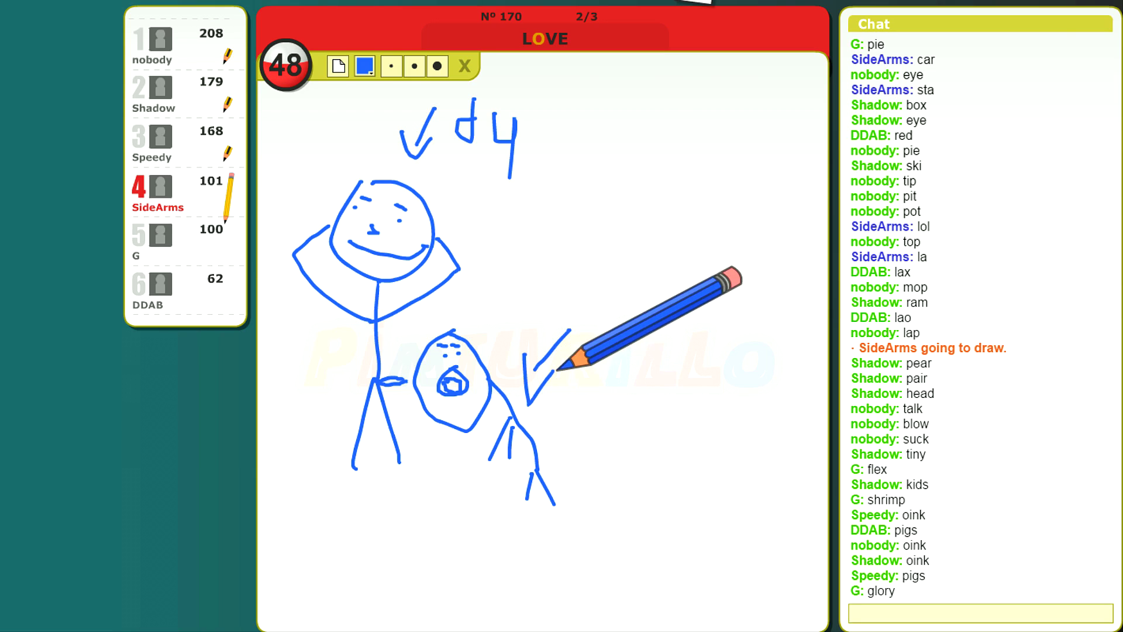
{"action": "mouse_move", "coordinate": [611, 271]}
{"action": "left_mouse_down"}
{"action": "mouse_move", "coordinate": [646, 371]}
{"action": "mouse_move", "coordinate": [586, 375]}
{"action": "left_mouse_up"}
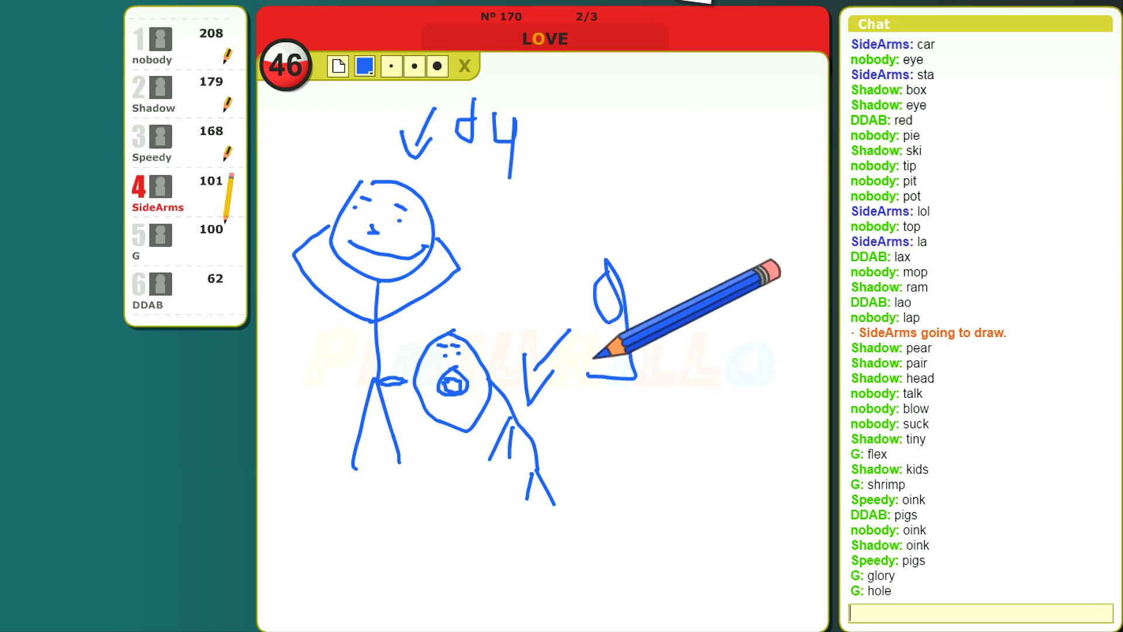
{"action": "left_click", "coordinate": [642, 279]}
{"action": "left_click_drag", "start_coordinate": [651, 295], "coordinate": [701, 323]}
{"action": "left_click_drag", "start_coordinate": [702, 275], "coordinate": [720, 321]}
{"action": "left_click_drag", "start_coordinate": [738, 279], "coordinate": [711, 368]}
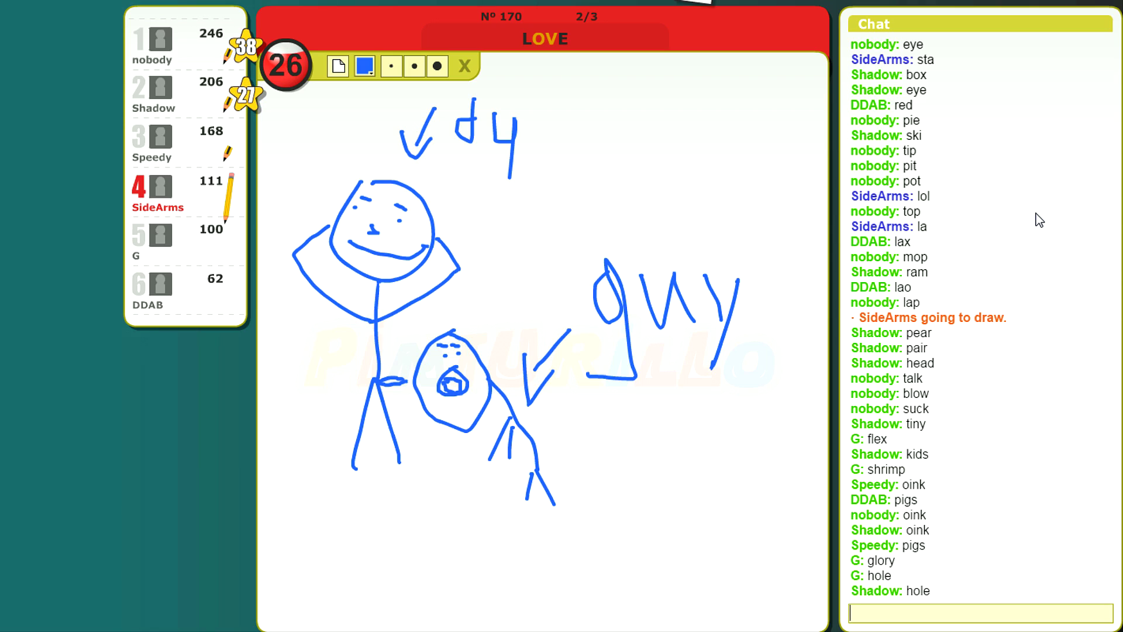
{"action": "mouse_move", "coordinate": [574, 98]}
{"action": "left_mouse_down"}
{"action": "mouse_move", "coordinate": [583, 146]}
{"action": "mouse_move", "coordinate": [598, 105]}
{"action": "mouse_move", "coordinate": [609, 141]}
{"action": "mouse_move", "coordinate": [626, 102]}
{"action": "mouse_move", "coordinate": [683, 167]}
{"action": "left_mouse_up"}
{"action": "left_click_drag", "start_coordinate": [729, 126], "coordinate": [755, 152]}
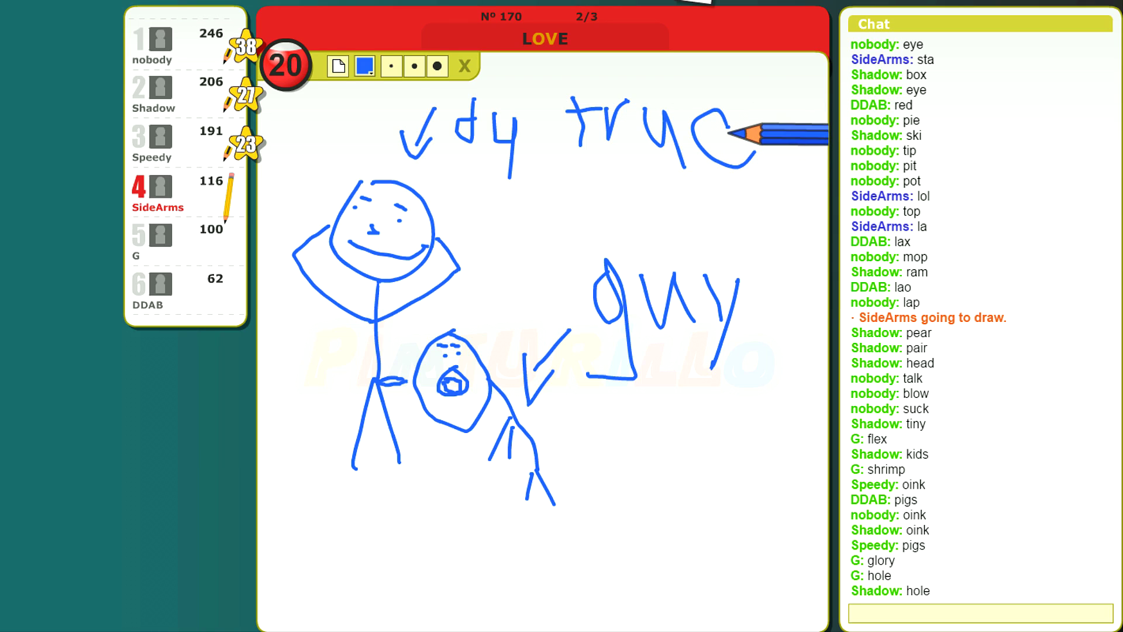